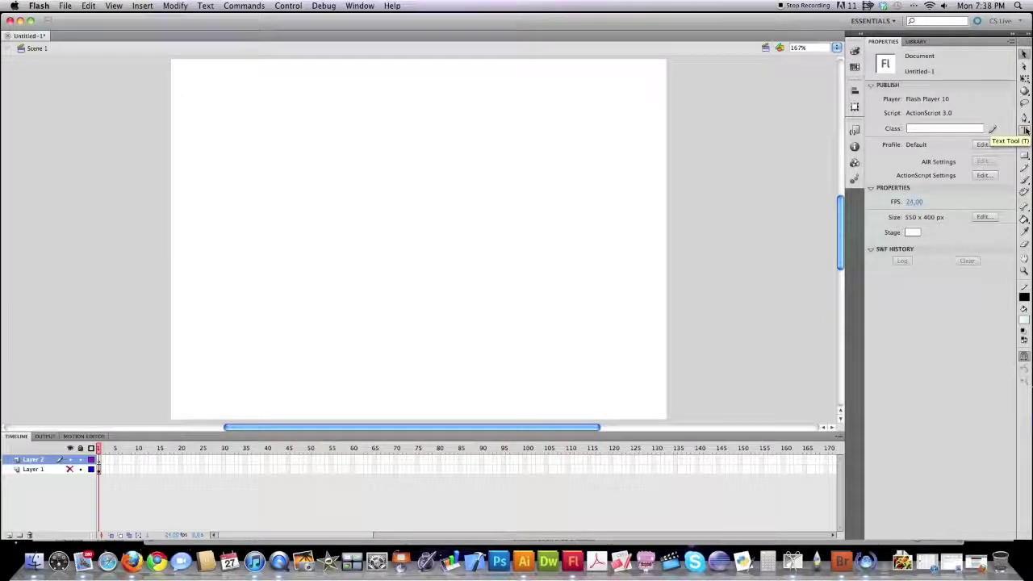
Select the Text tool so TLF Text with Times Regular 12 pt becomes the active setting
{"action": "left_click", "coordinate": [1025, 130]}
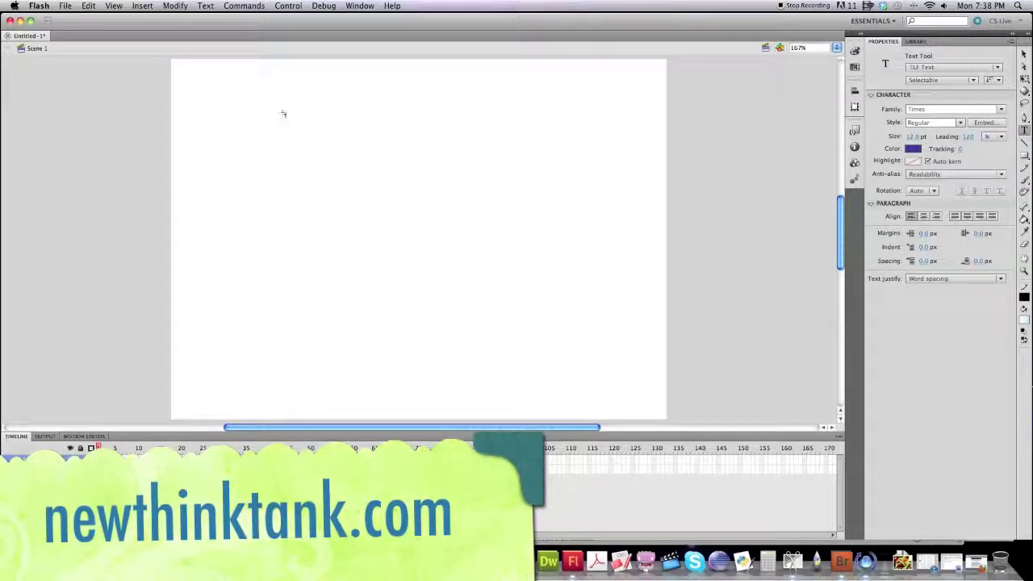
Make two trial text boxes with pasted Lorem ipsum text, then undo both
{"action": "left_click_drag", "start_coordinate": [266, 104], "coordinate": [564, 286]}
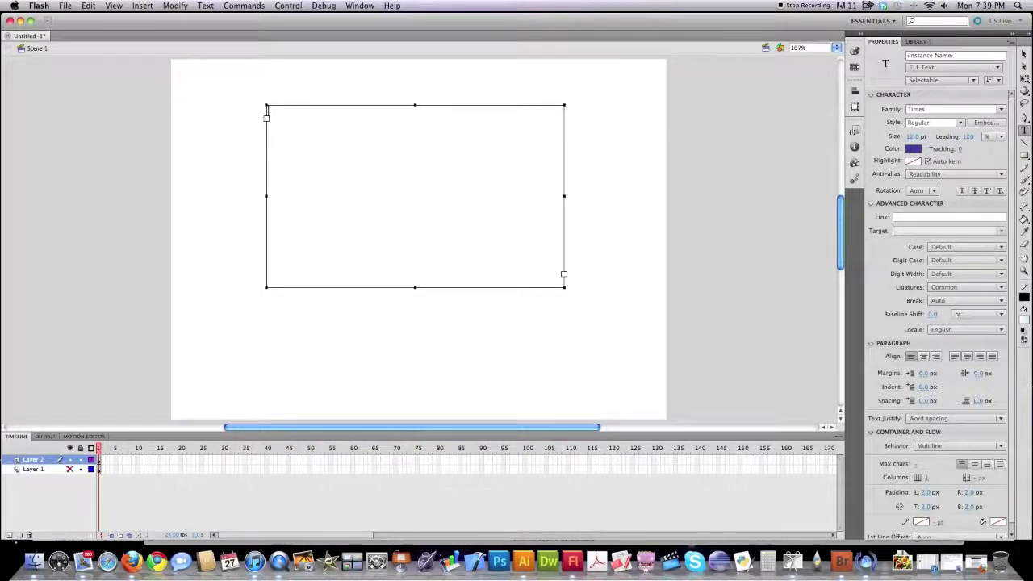
{"action": "key", "text": "super+v"}
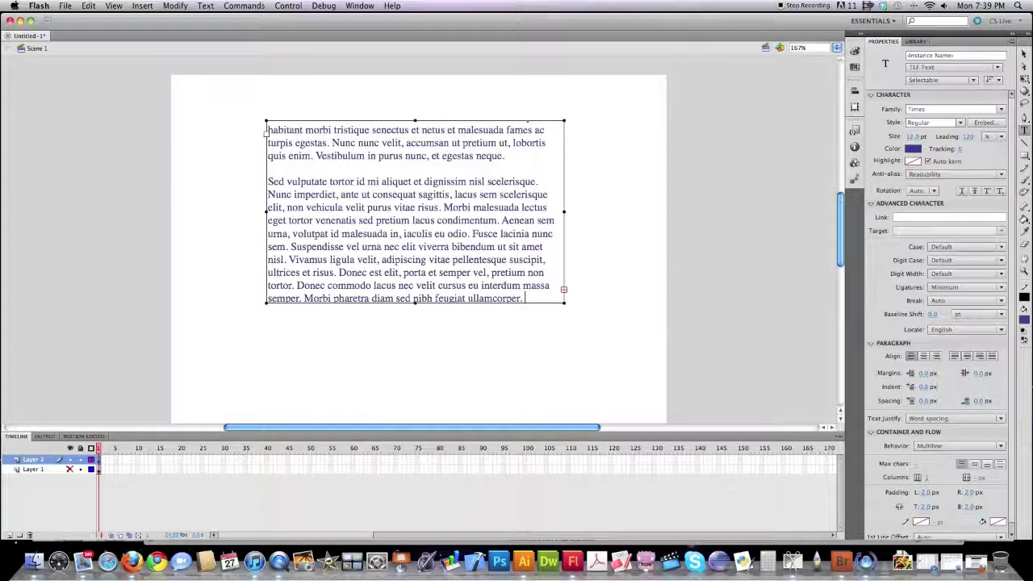
{"action": "left_click", "coordinate": [437, 182]}
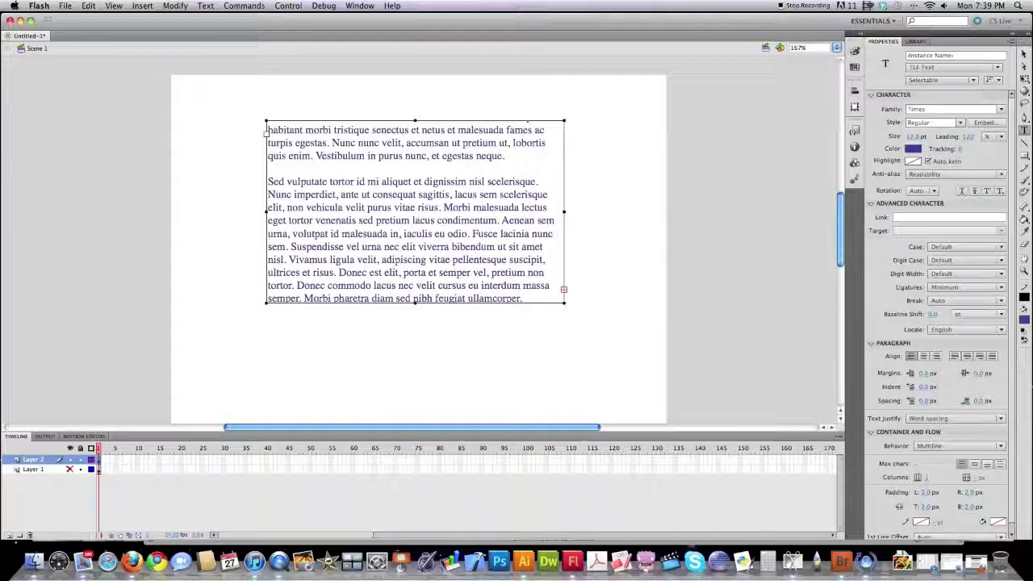
{"action": "left_click_drag", "start_coordinate": [436, 182], "coordinate": [416, 165]}
{"action": "key", "text": "super+z"}
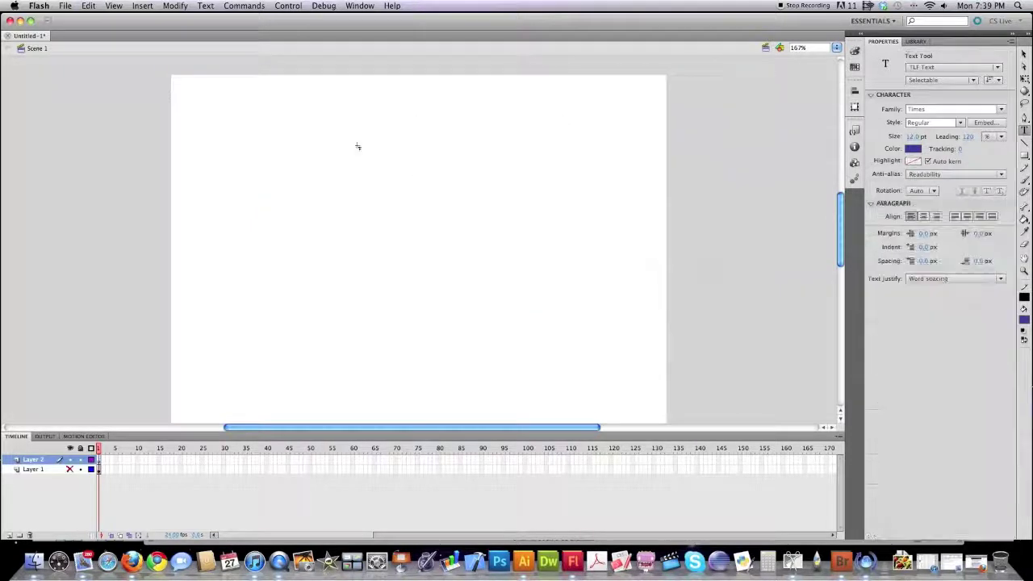
{"action": "left_click", "coordinate": [253, 168]}
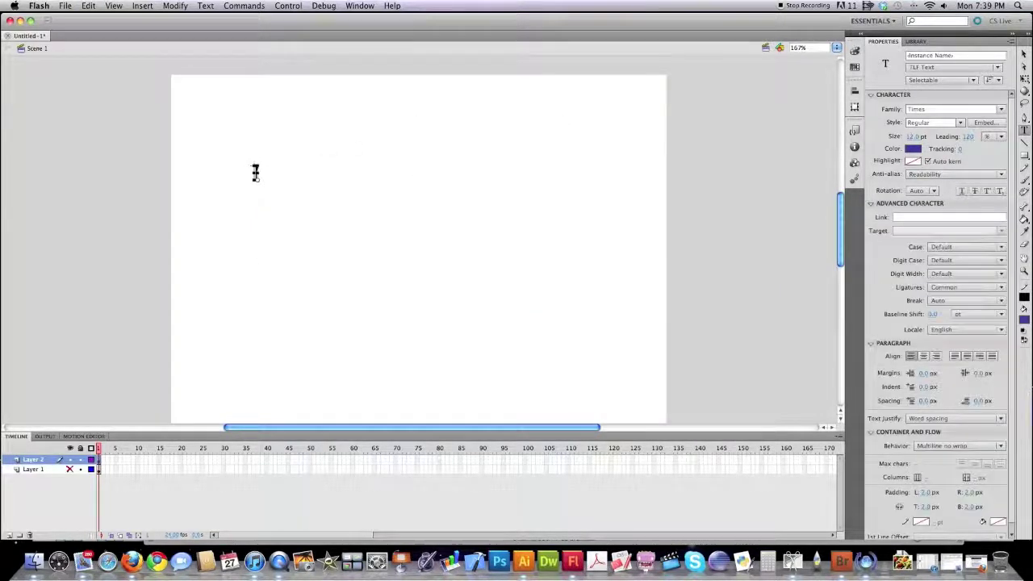
{"action": "key", "text": "super+v"}
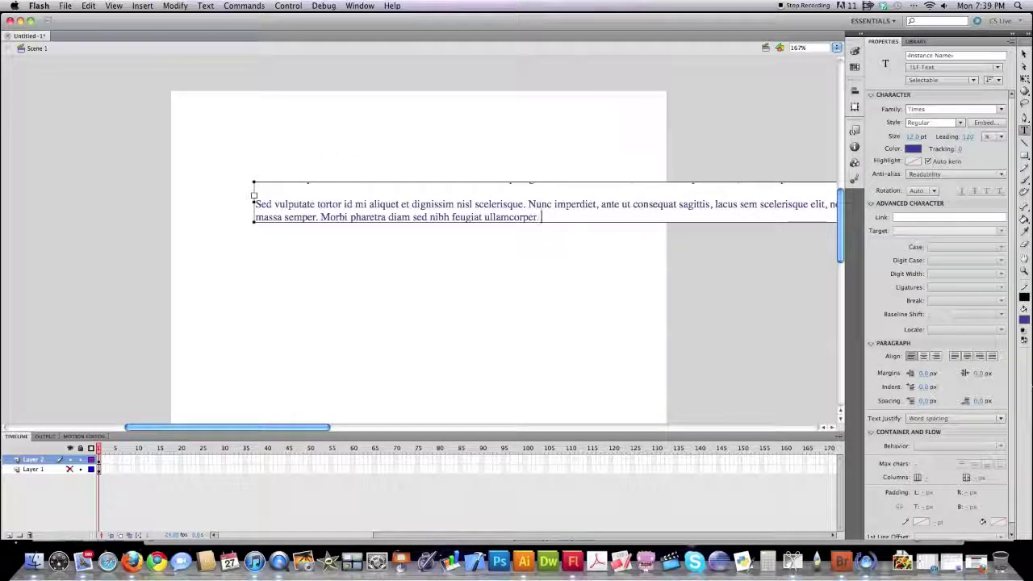
{"action": "left_click_drag", "start_coordinate": [484, 204], "coordinate": [257, 183]}
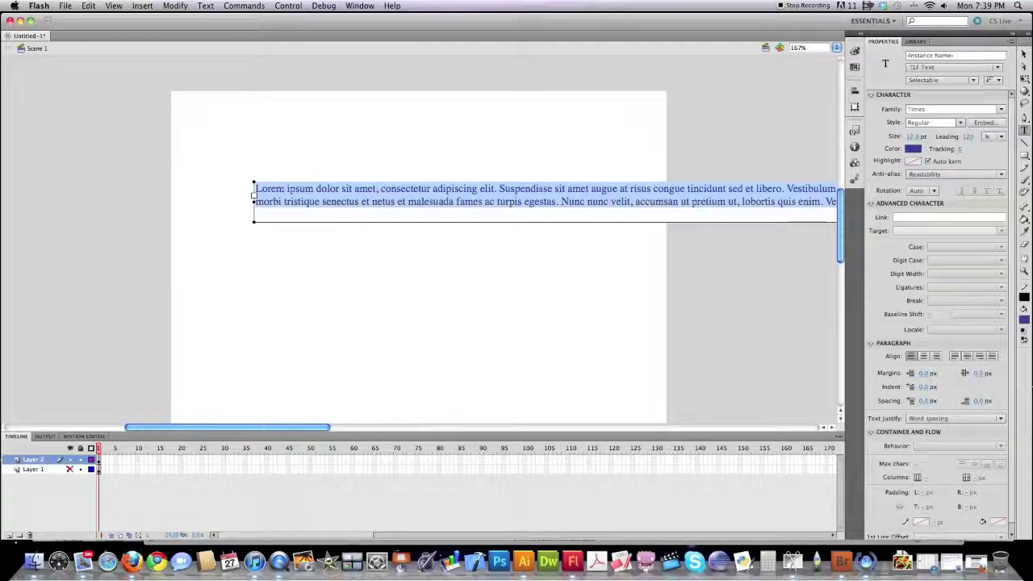
{"action": "key", "text": "super+z"}
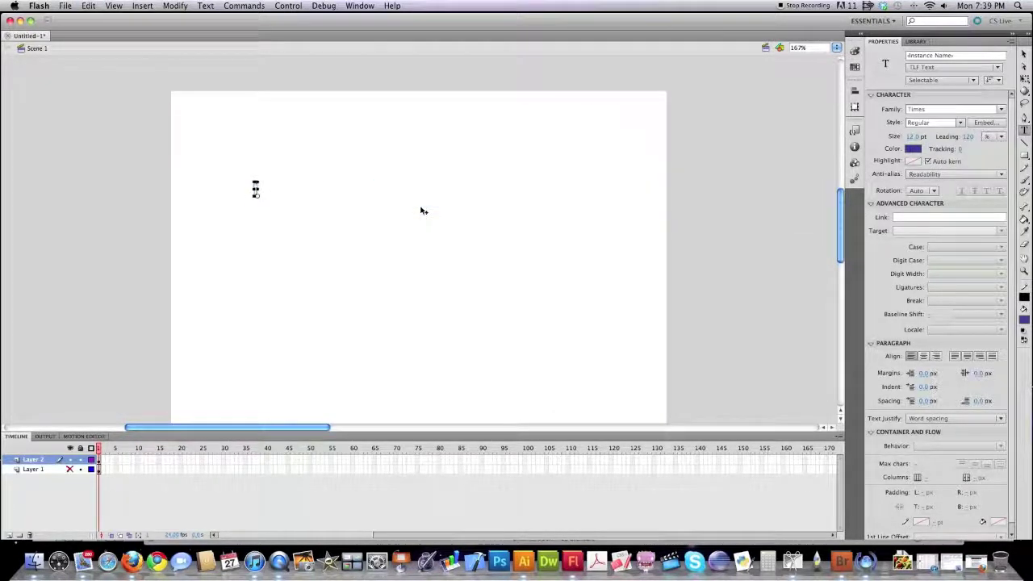
{"action": "key", "text": "super+z"}
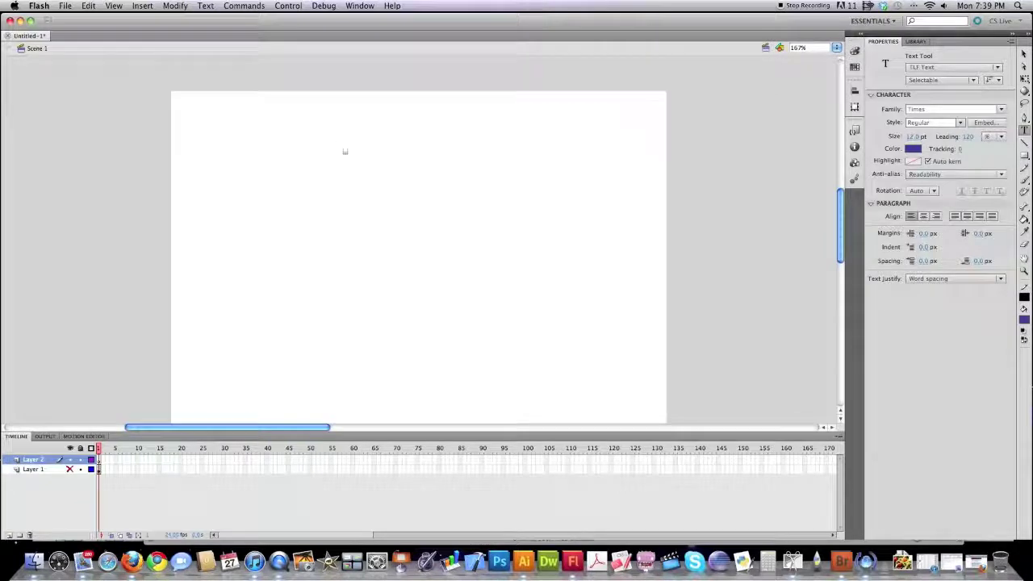
Draw a narrow text box near the stage's upper left and paste the Lorem ipsum text
{"action": "left_click_drag", "start_coordinate": [201, 111], "coordinate": [373, 246]}
{"action": "key", "text": "super+v"}
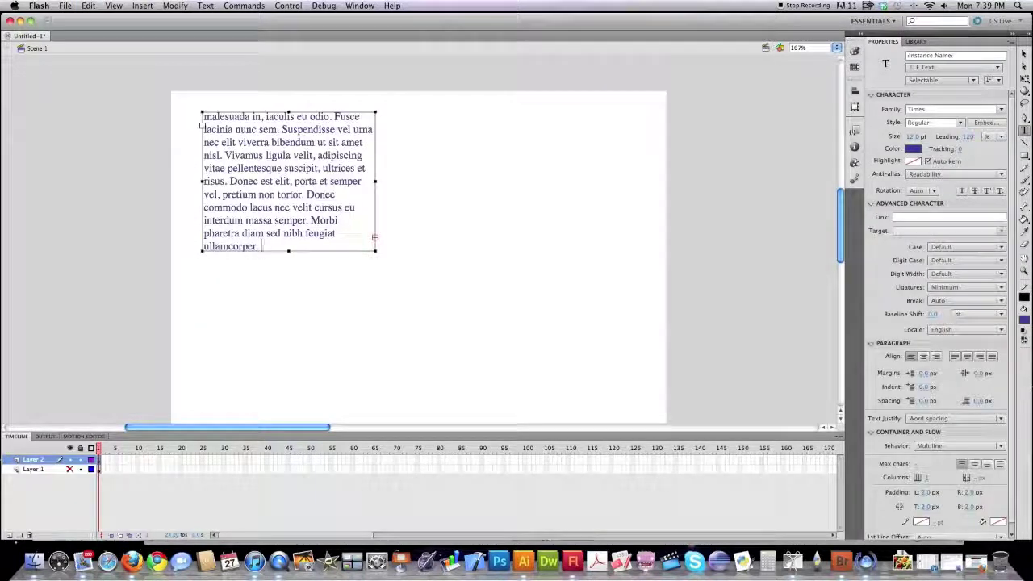
{"action": "left_click_drag", "start_coordinate": [312, 181], "coordinate": [344, 323]}
Put the cursor in the text and check the behaviour options, leaving them unchanged
{"action": "left_click", "coordinate": [203, 119]}
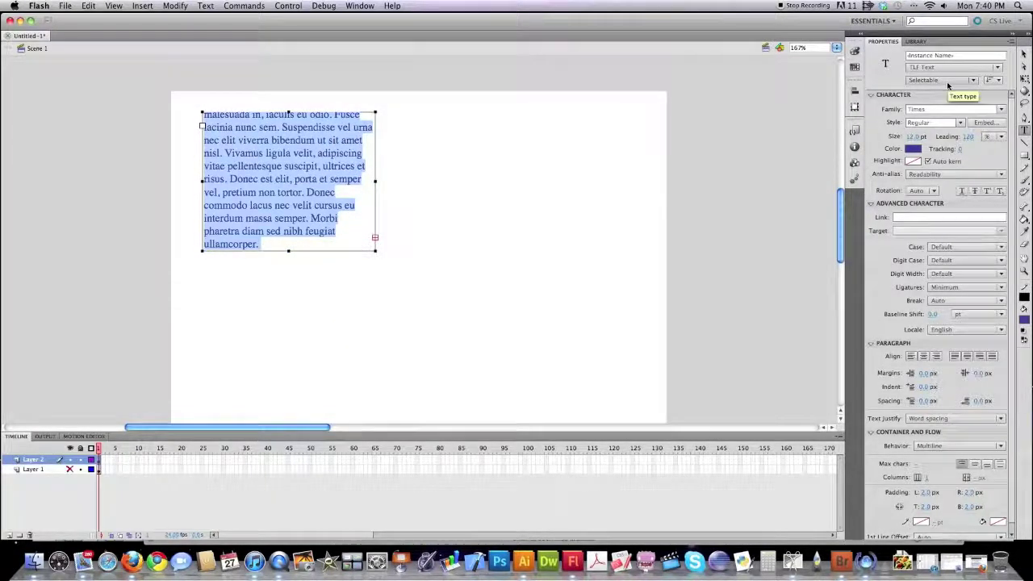
{"action": "left_click", "coordinate": [951, 85]}
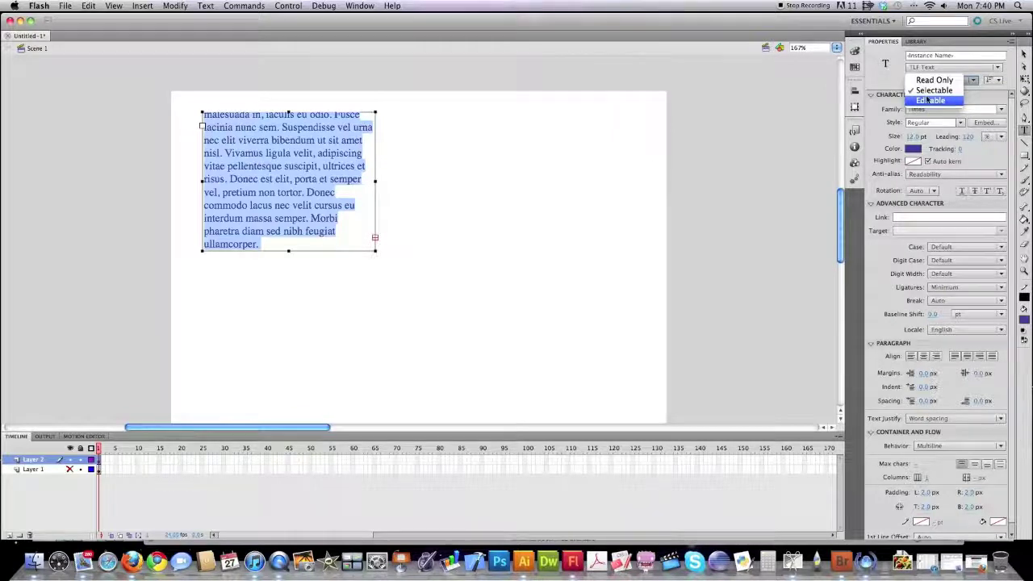
{"action": "left_click", "coordinate": [972, 95]}
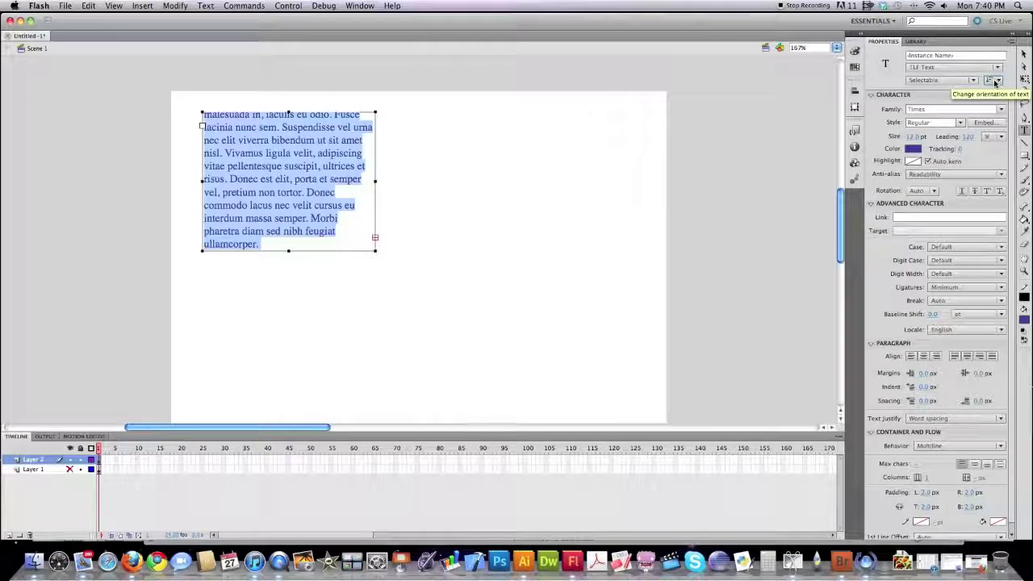
Switch the text orientation to Vertical, then back to Horizontal
{"action": "left_click", "coordinate": [996, 80]}
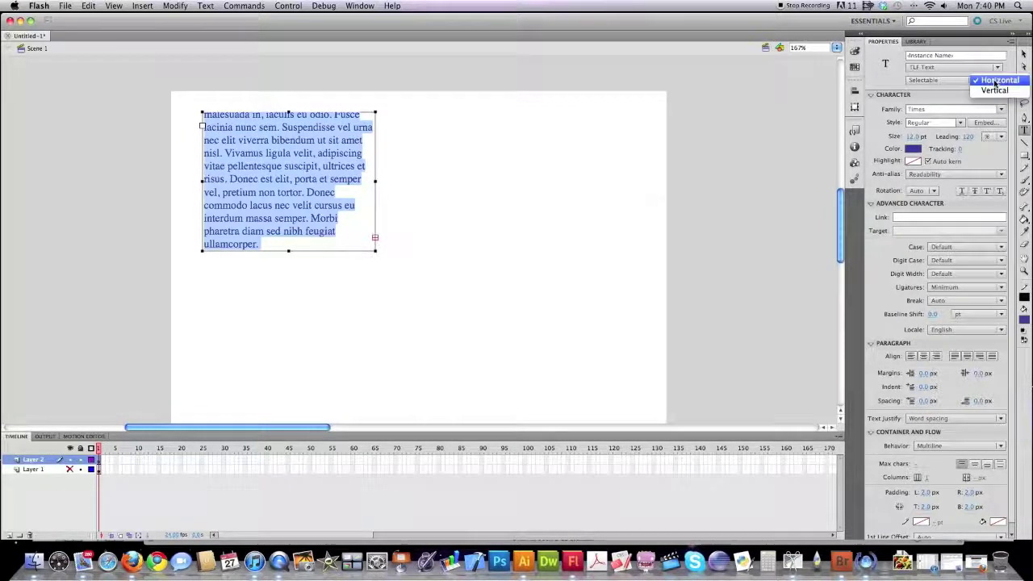
{"action": "left_click", "coordinate": [994, 90]}
{"action": "left_click", "coordinate": [998, 81]}
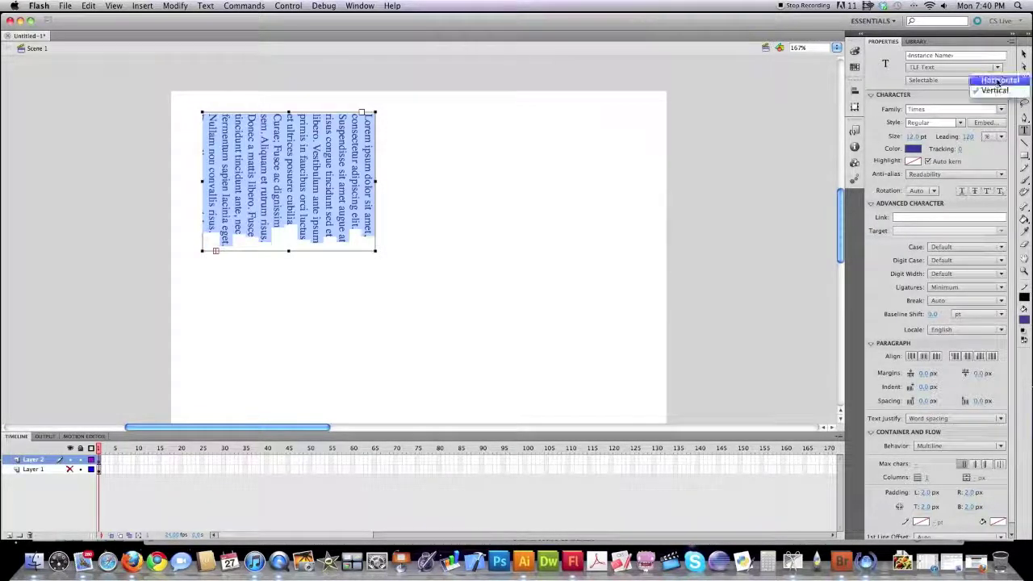
{"action": "left_click", "coordinate": [999, 80]}
{"action": "left_click", "coordinate": [1001, 109]}
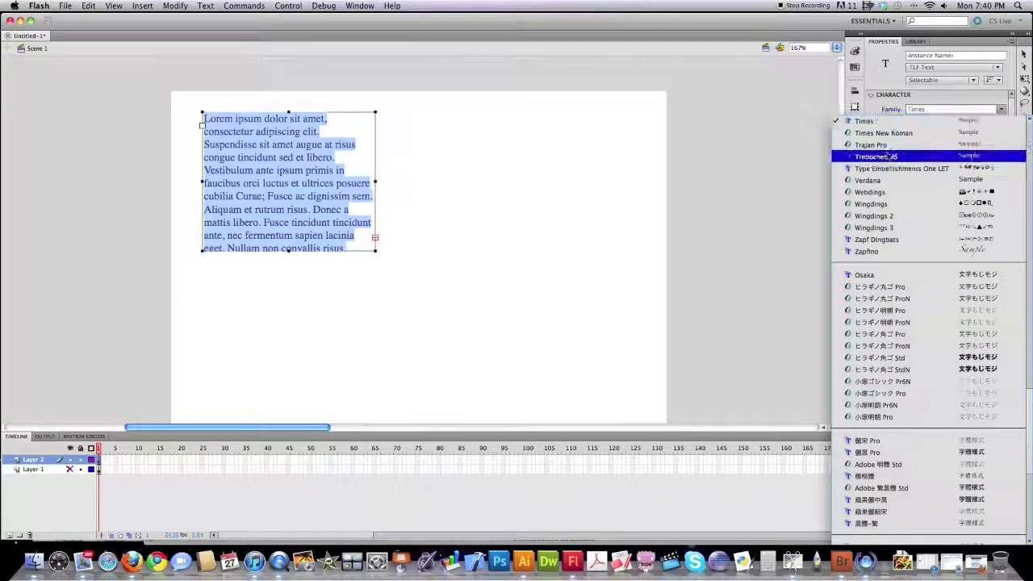
Change the Lorem ipsum font family to Apple Casual and bring up Font Embedding
{"action": "scroll", "coordinate": [883, 226], "scroll_direction": "up", "scroll_amount": 2}
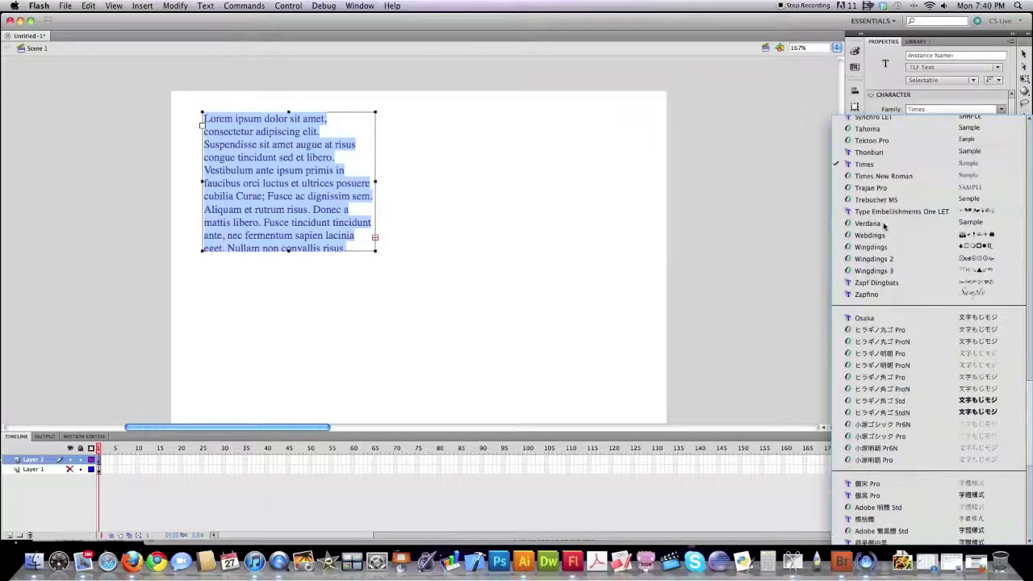
{"action": "scroll", "coordinate": [884, 225], "scroll_direction": "up", "scroll_amount": 15}
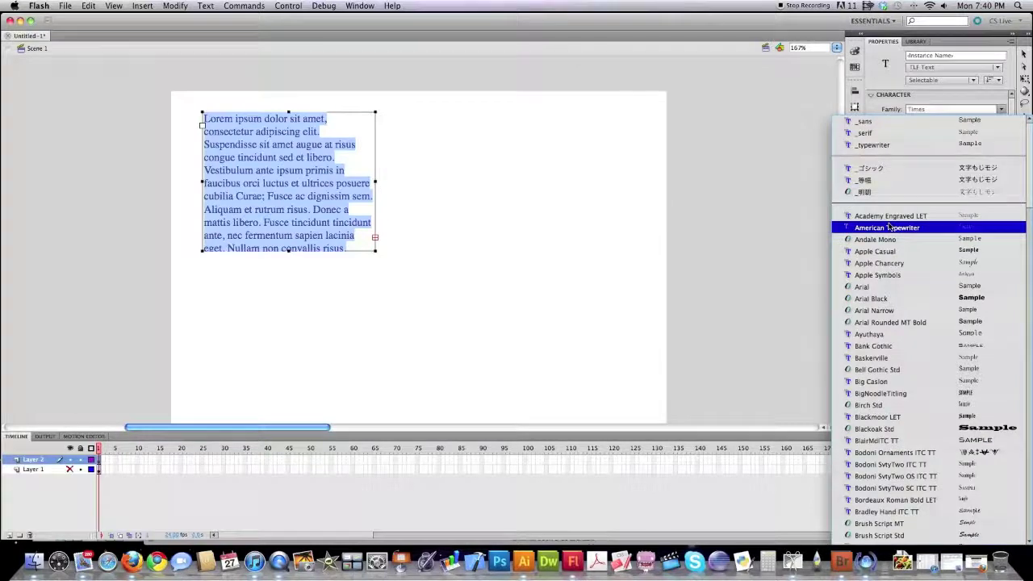
{"action": "left_click", "coordinate": [884, 132]}
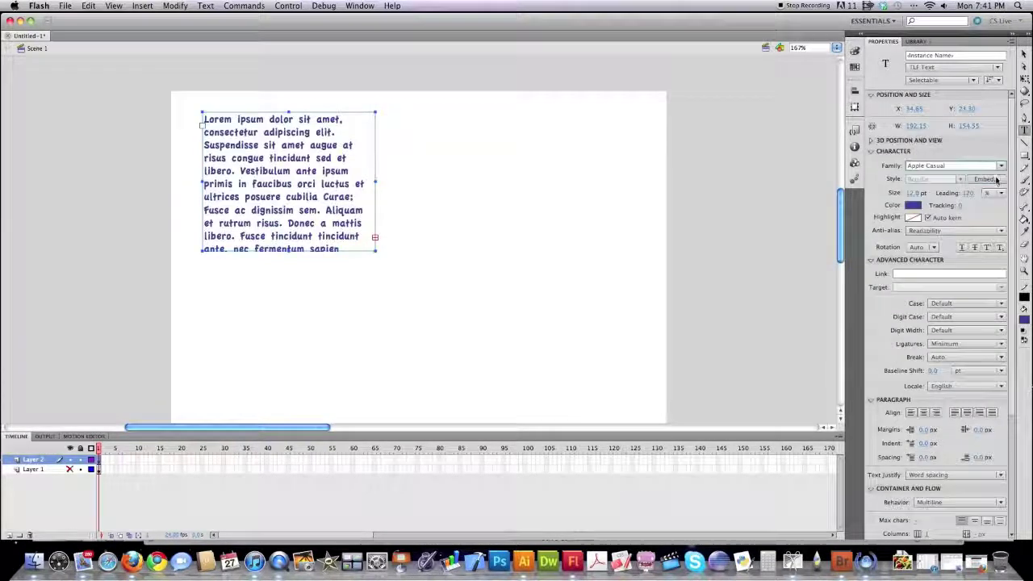
{"action": "left_click", "coordinate": [986, 179]}
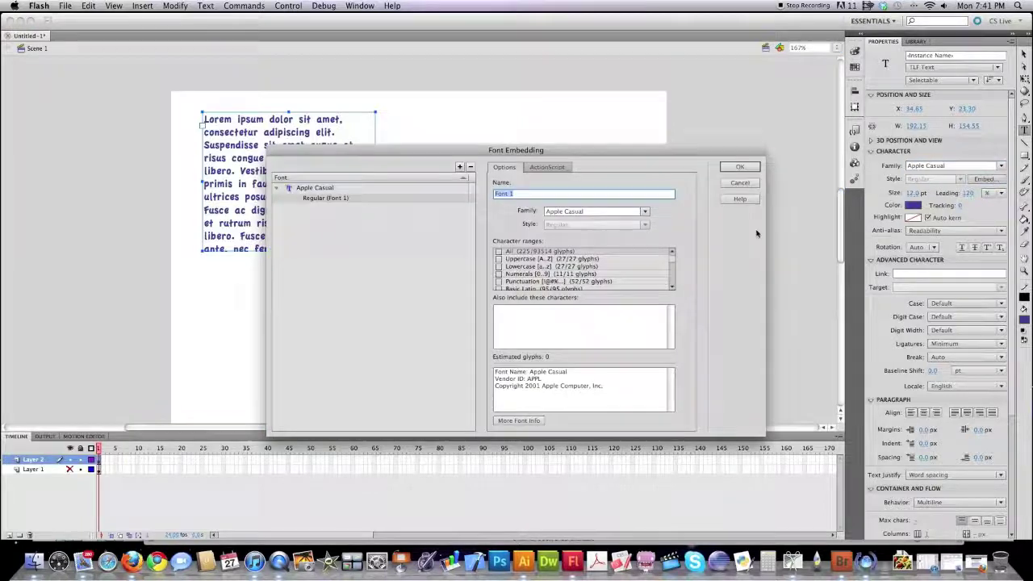
Tick uppercase, lowercase, numerals and punctuation ranges for Apple Casual, then close Font Embedding
{"action": "left_click_drag", "start_coordinate": [603, 154], "coordinate": [755, 184]}
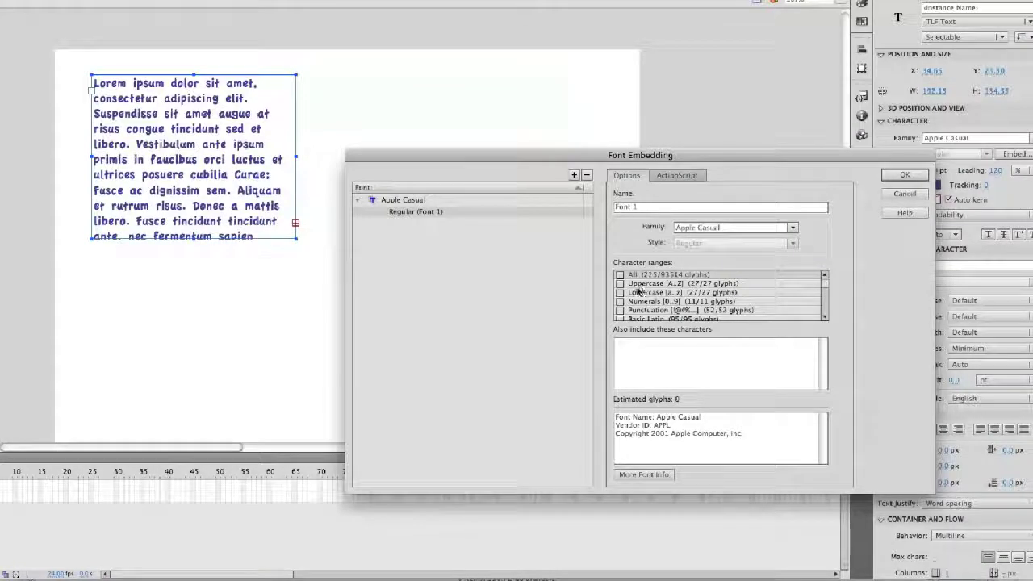
{"action": "left_click", "coordinate": [620, 285]}
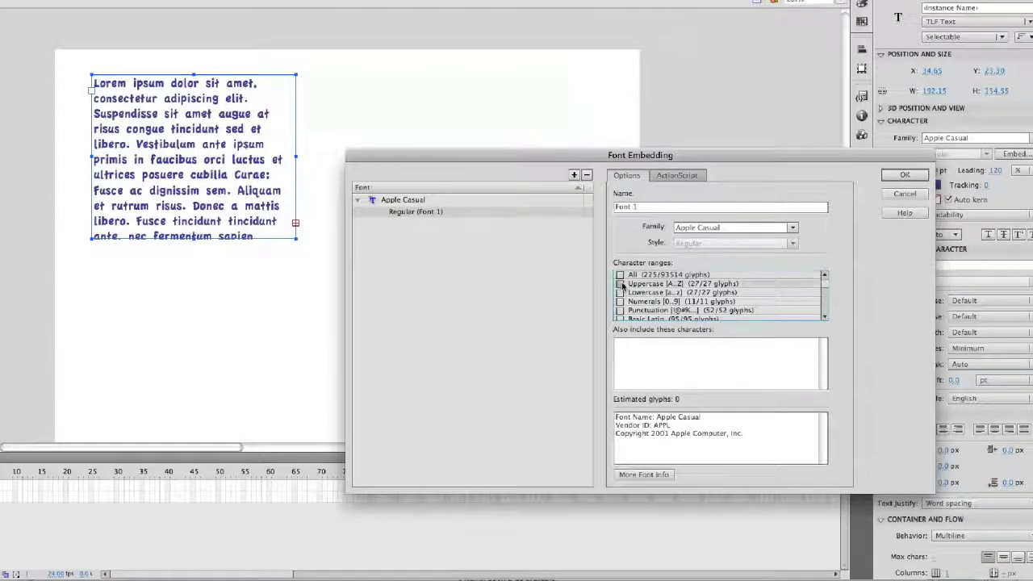
{"action": "left_click", "coordinate": [620, 284]}
{"action": "left_click", "coordinate": [620, 293]}
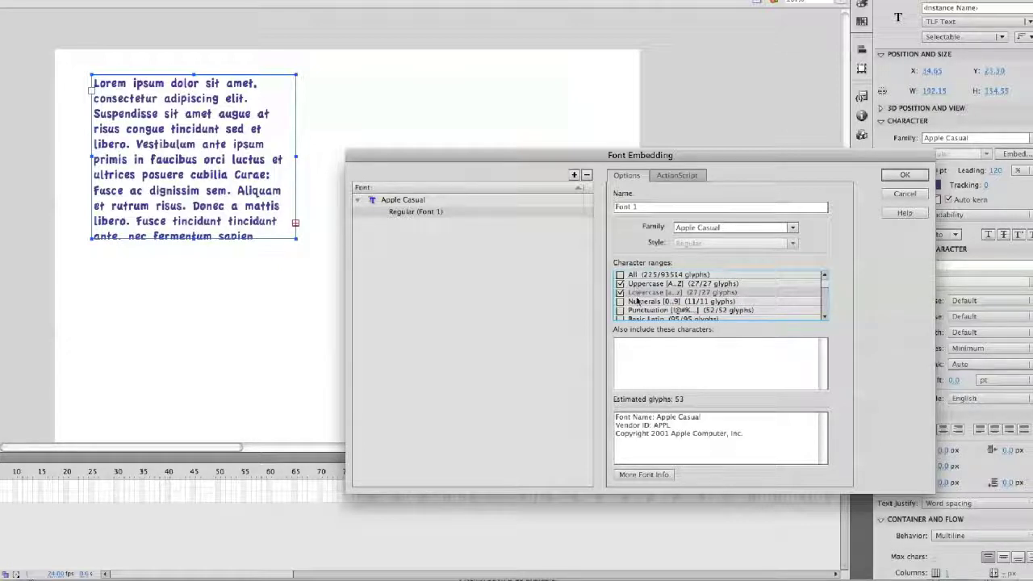
{"action": "left_click", "coordinate": [621, 302]}
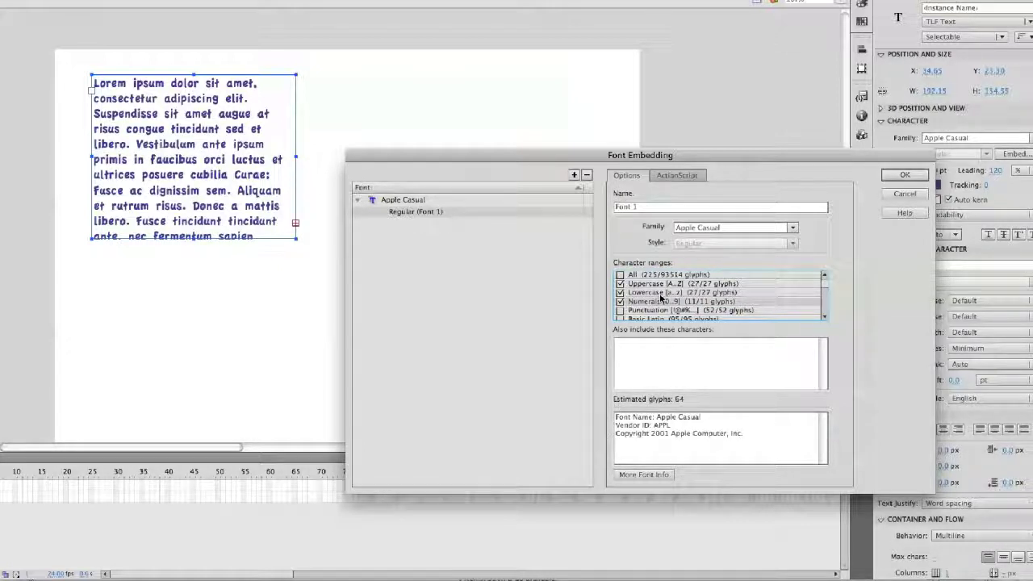
{"action": "left_click", "coordinate": [619, 311]}
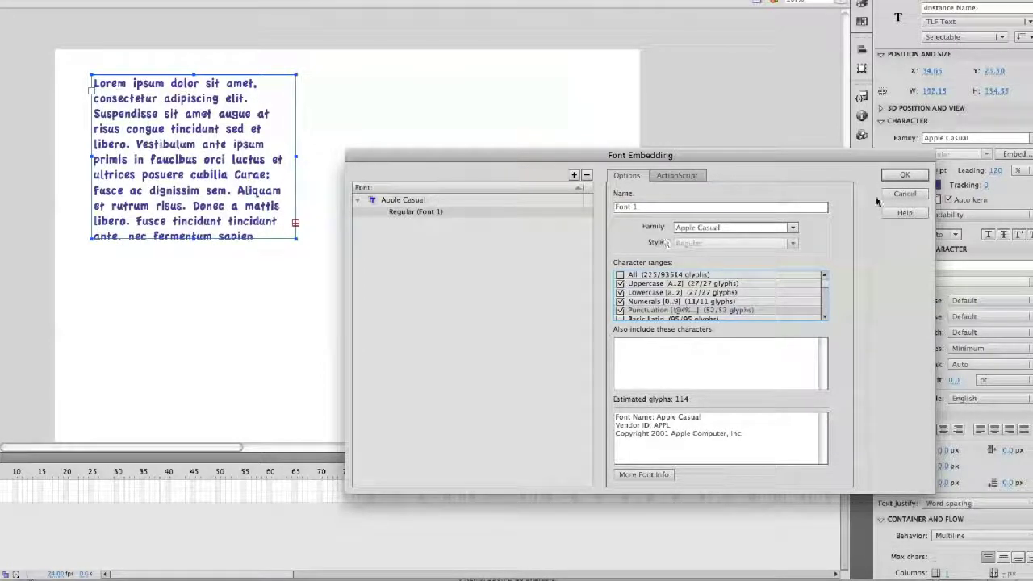
{"action": "left_click", "coordinate": [903, 196]}
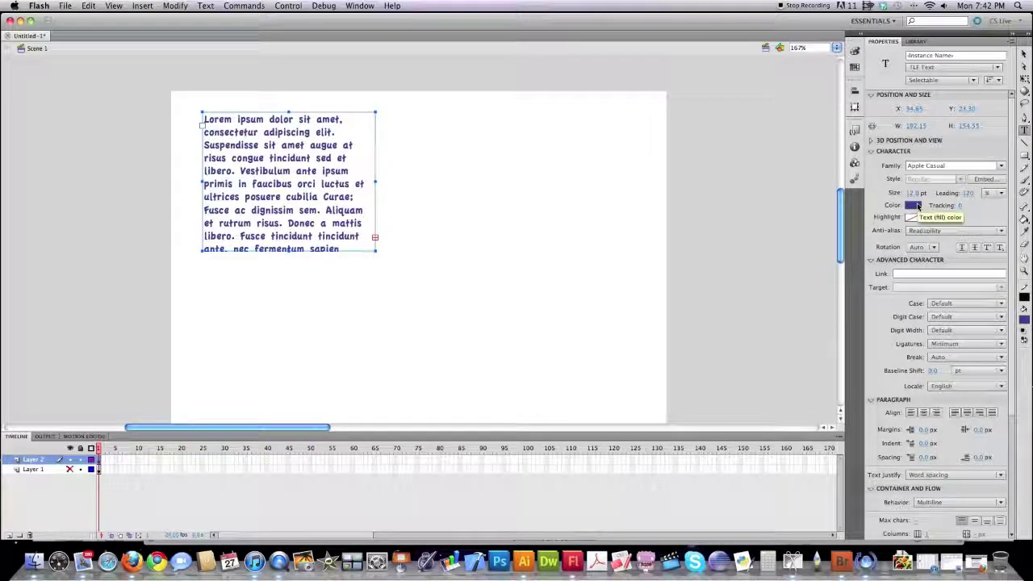
Set the lorem text to 9 pt size, 142% leading and -30 tracking
{"action": "left_click_drag", "start_coordinate": [910, 194], "coordinate": [912, 196]}
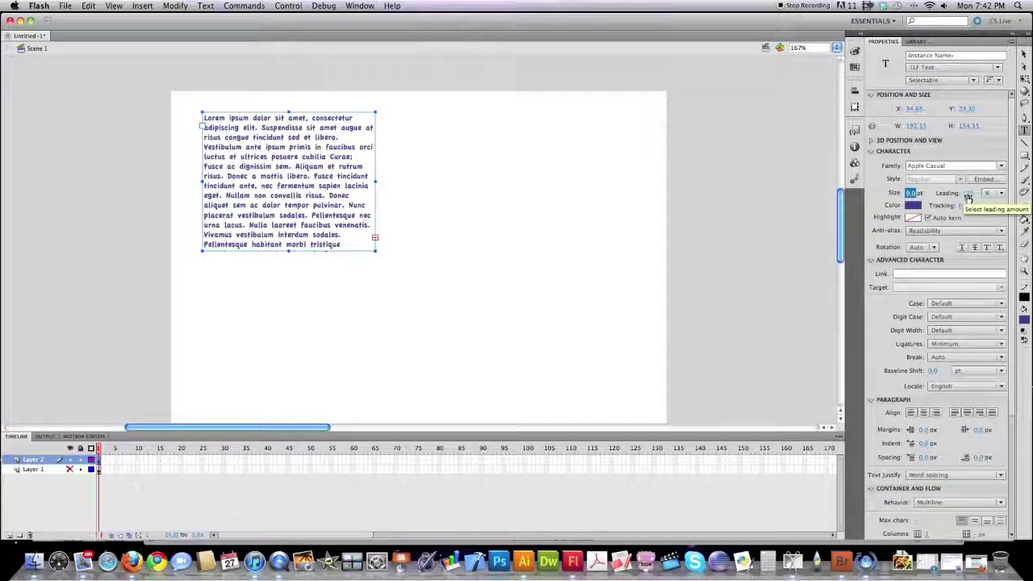
{"action": "mouse_move", "coordinate": [968, 198]}
{"action": "left_mouse_down"}
{"action": "mouse_move", "coordinate": [1003, 195]}
{"action": "mouse_move", "coordinate": [964, 209]}
{"action": "left_mouse_up"}
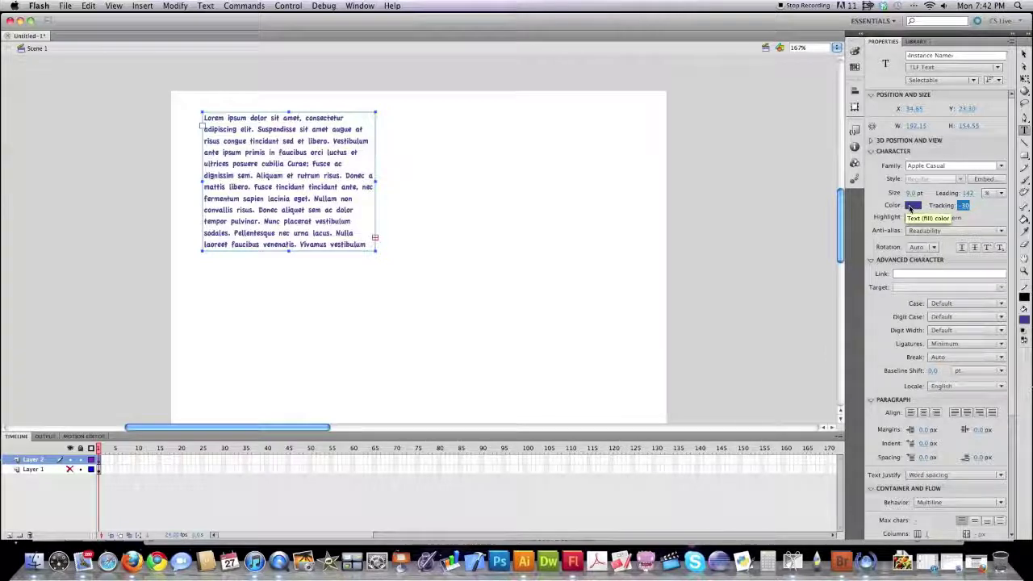
{"action": "left_click", "coordinate": [967, 231]}
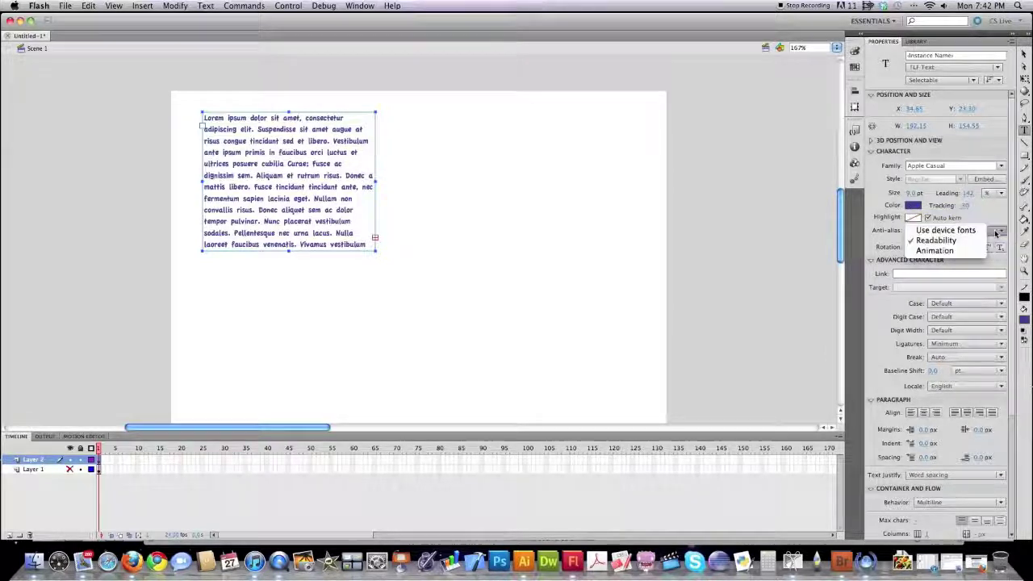
{"action": "left_click", "coordinate": [946, 241]}
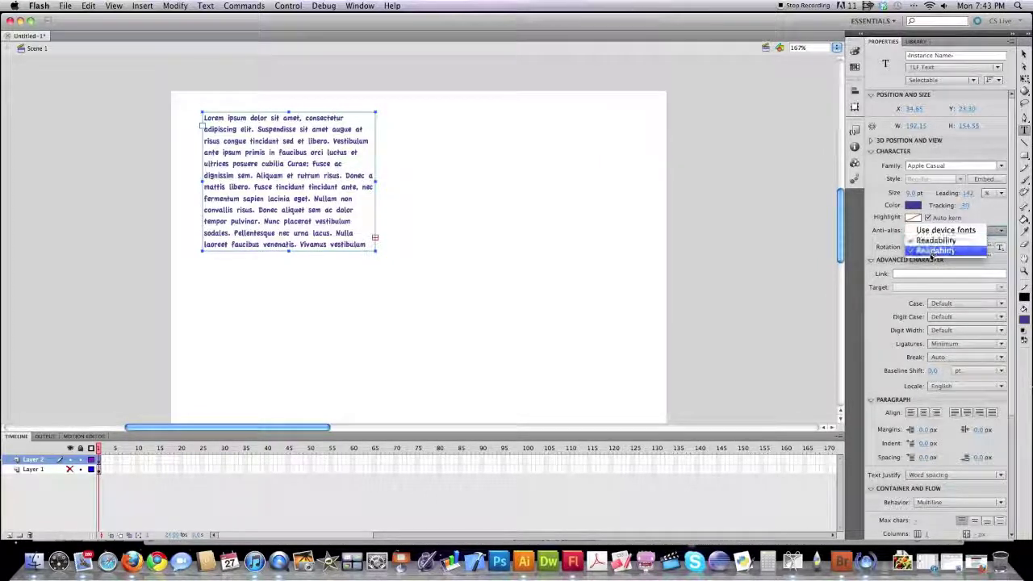
{"action": "left_click", "coordinate": [934, 251]}
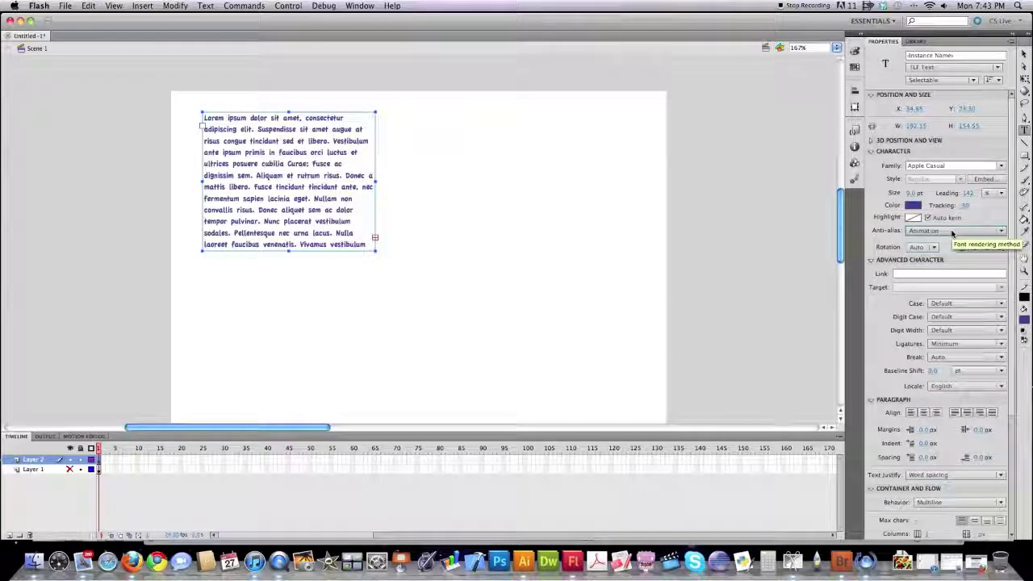
{"action": "left_click", "coordinate": [953, 234]}
{"action": "left_click", "coordinate": [956, 240]}
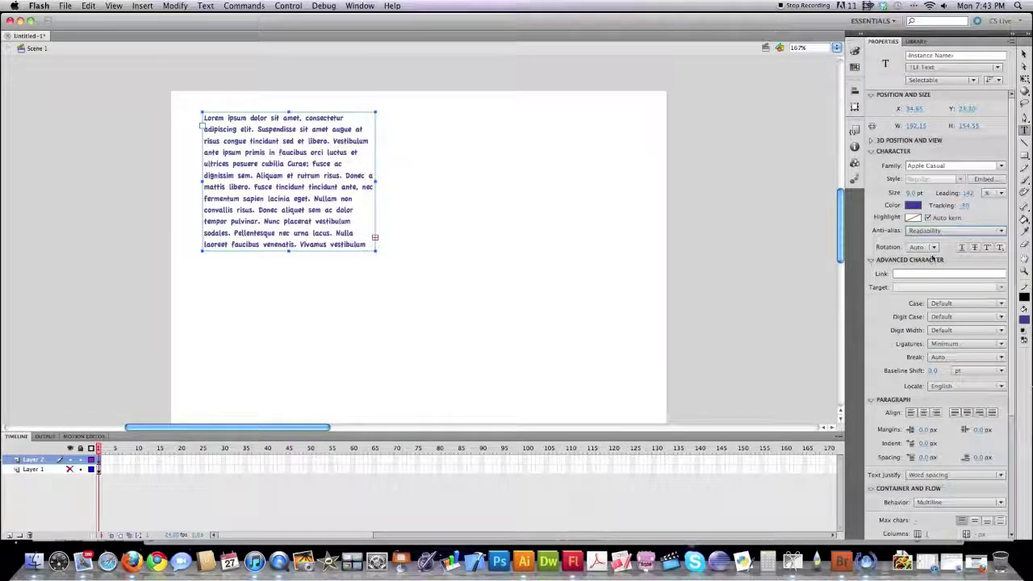
{"action": "left_click", "coordinate": [924, 247]}
{"action": "left_click", "coordinate": [936, 271]}
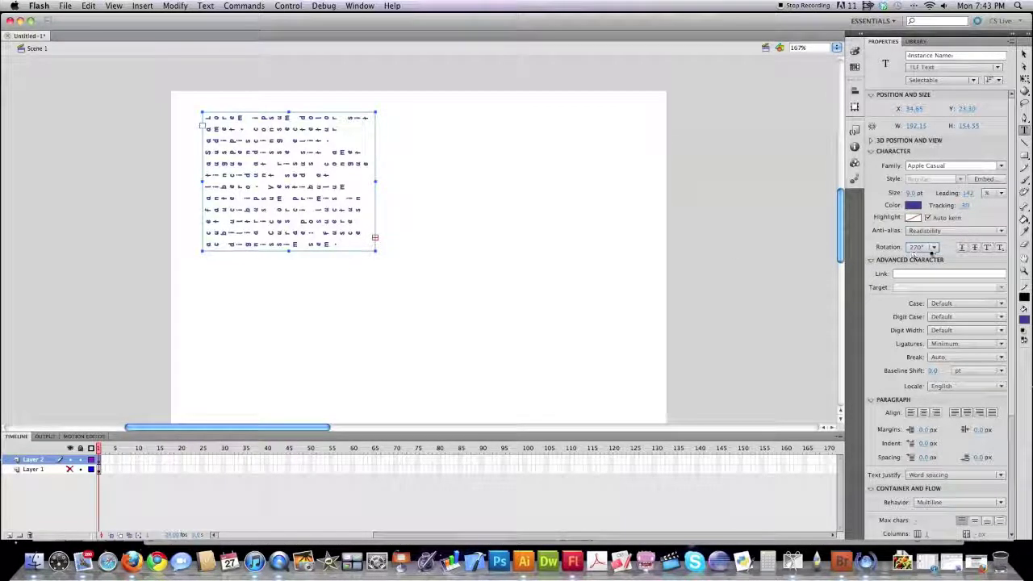
{"action": "left_click", "coordinate": [932, 248]}
{"action": "left_click", "coordinate": [932, 248]}
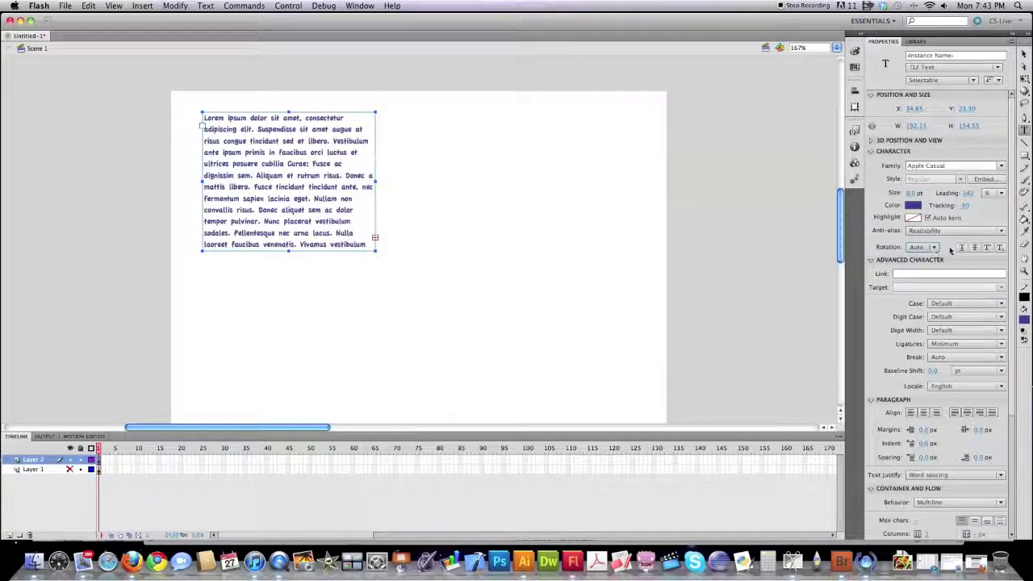
{"action": "left_click", "coordinate": [962, 248]}
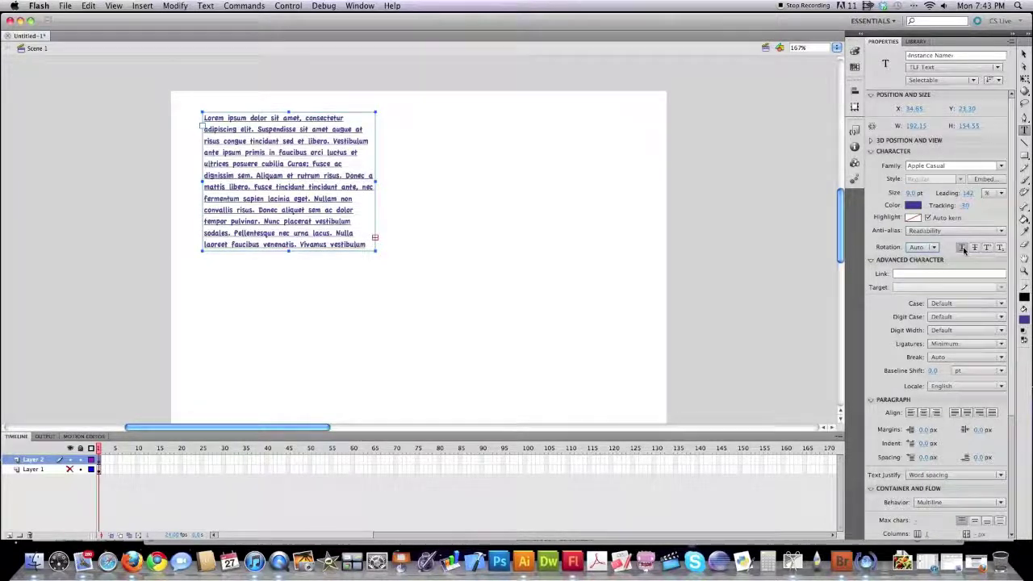
{"action": "left_click", "coordinate": [962, 248]}
{"action": "left_click", "coordinate": [989, 248]}
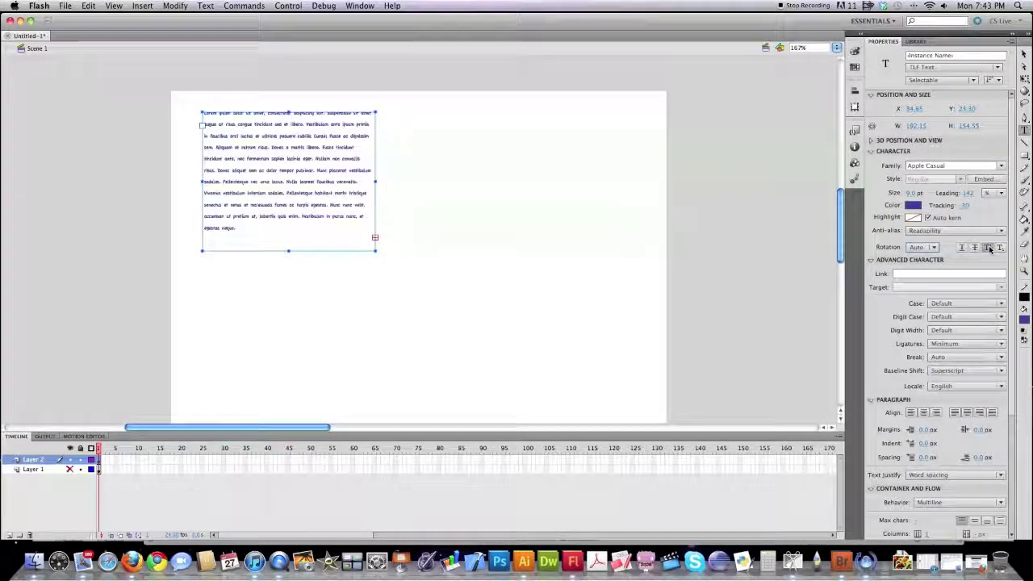
{"action": "left_click", "coordinate": [989, 247]}
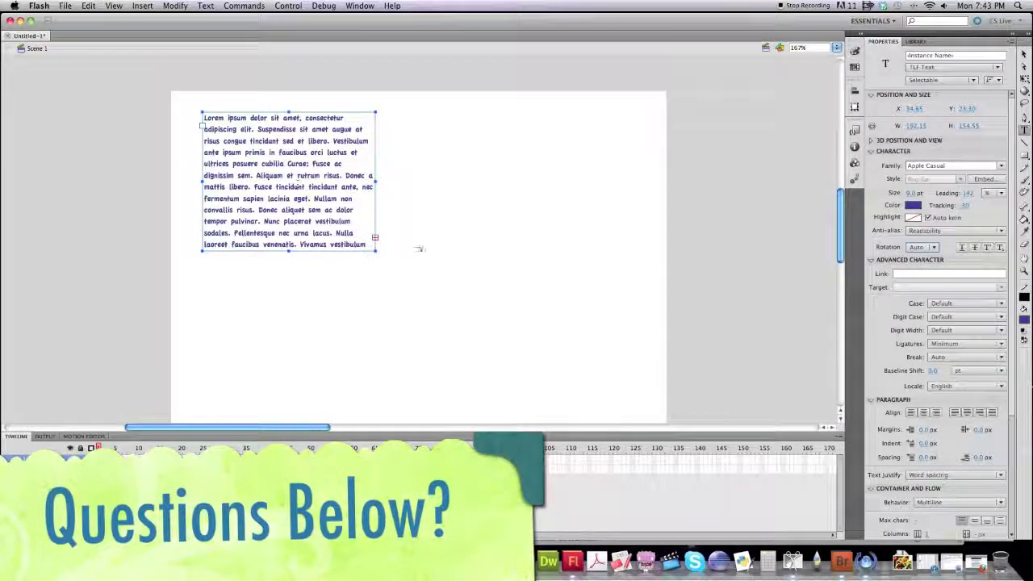
{"action": "left_click", "coordinate": [893, 275]}
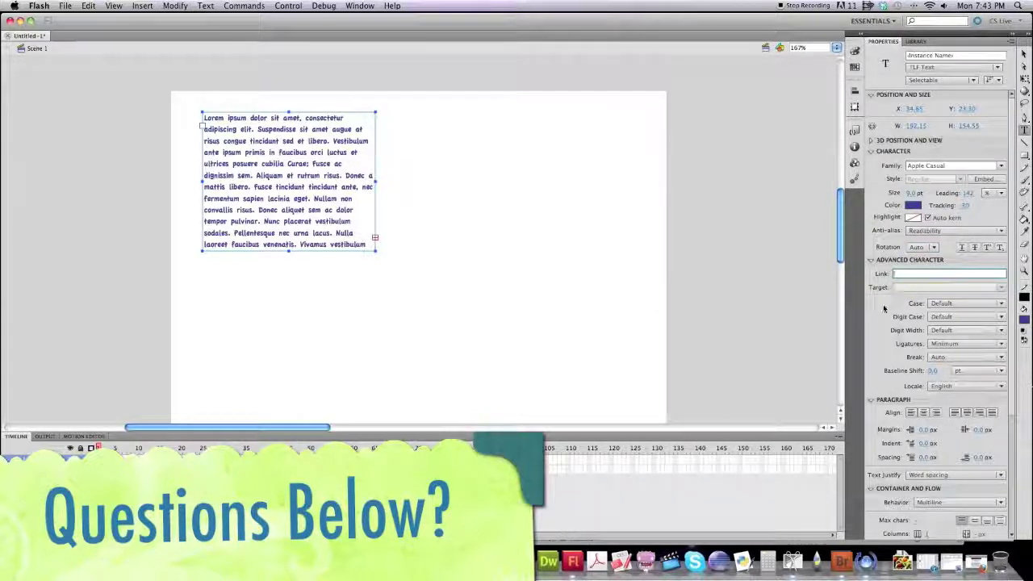
{"action": "scroll", "coordinate": [936, 315], "scroll_direction": "down", "scroll_amount": 4}
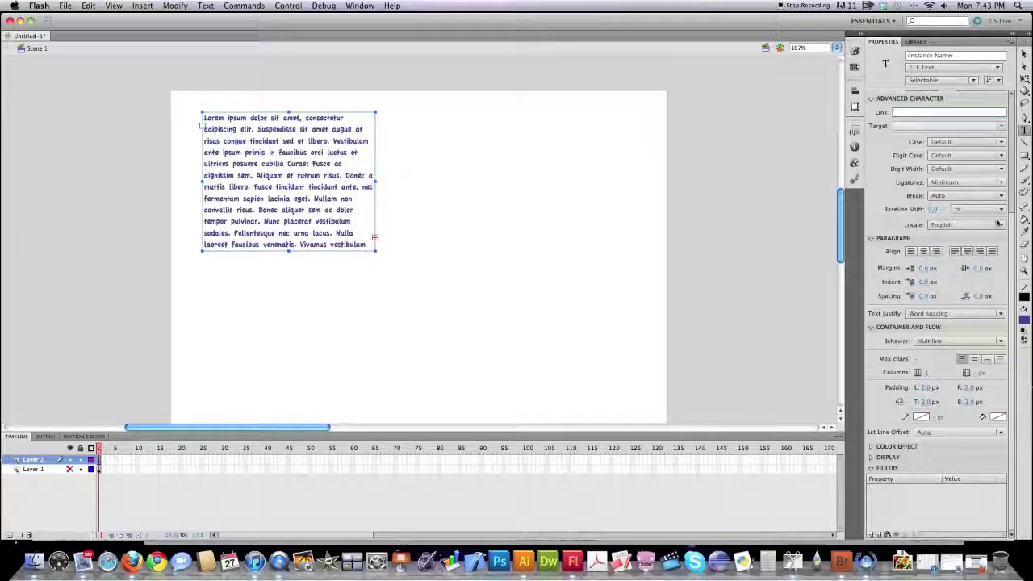
{"action": "left_click", "coordinate": [966, 142]}
{"action": "left_click", "coordinate": [966, 153]}
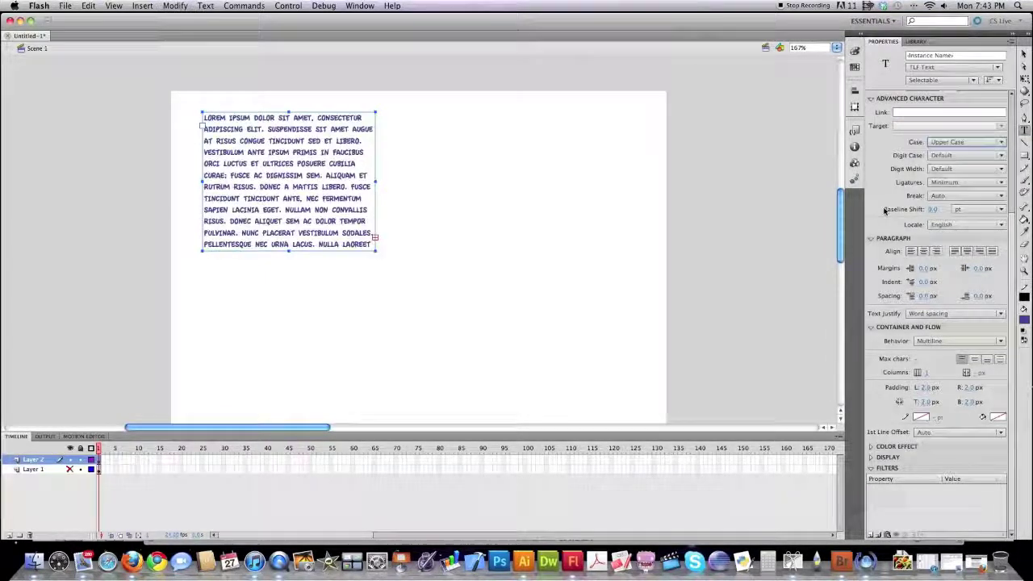
{"action": "left_click", "coordinate": [986, 142]}
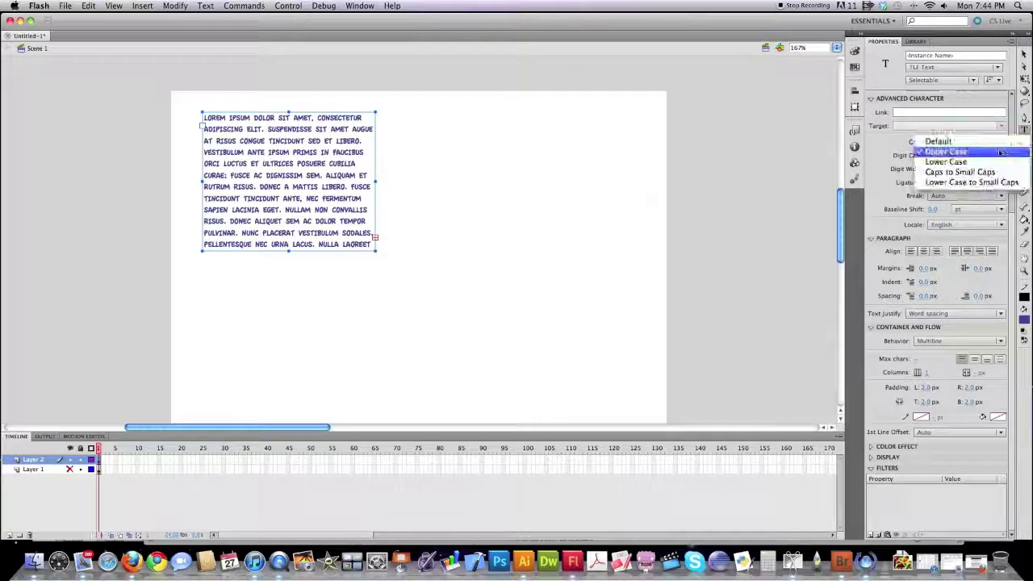
{"action": "left_click", "coordinate": [992, 162]}
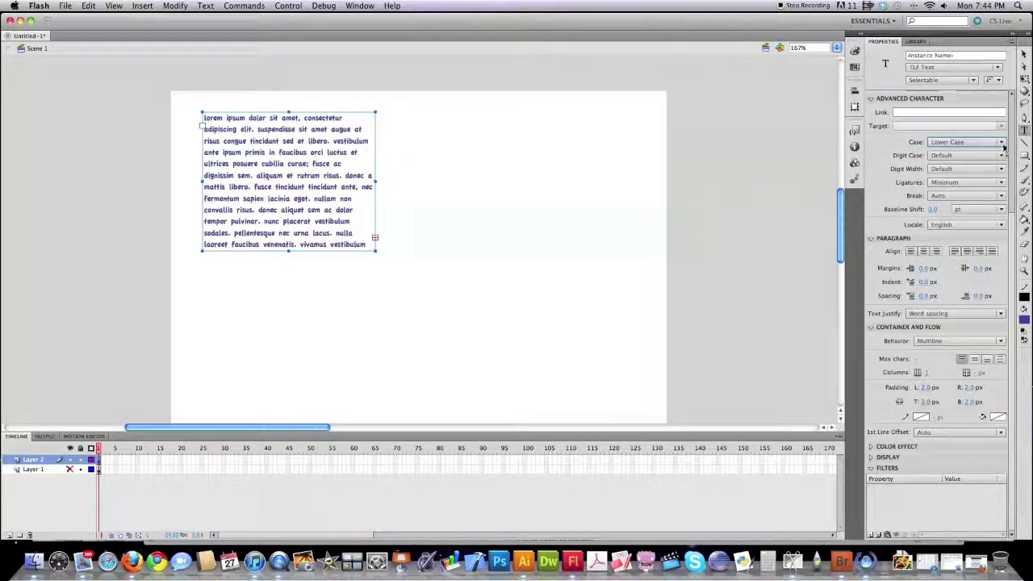
{"action": "left_click", "coordinate": [1003, 147]}
{"action": "left_click", "coordinate": [997, 141]}
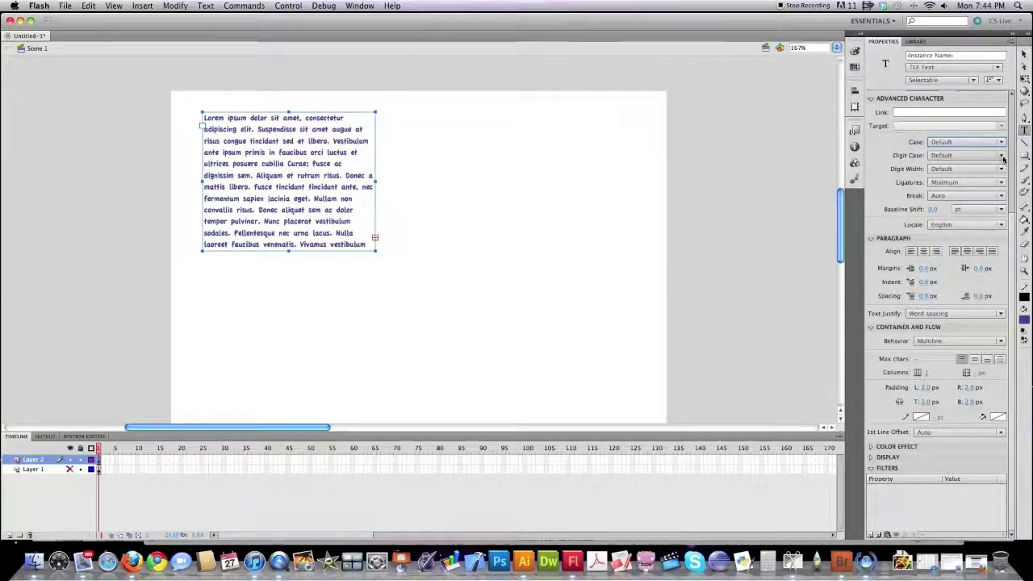
{"action": "left_click", "coordinate": [1003, 158]}
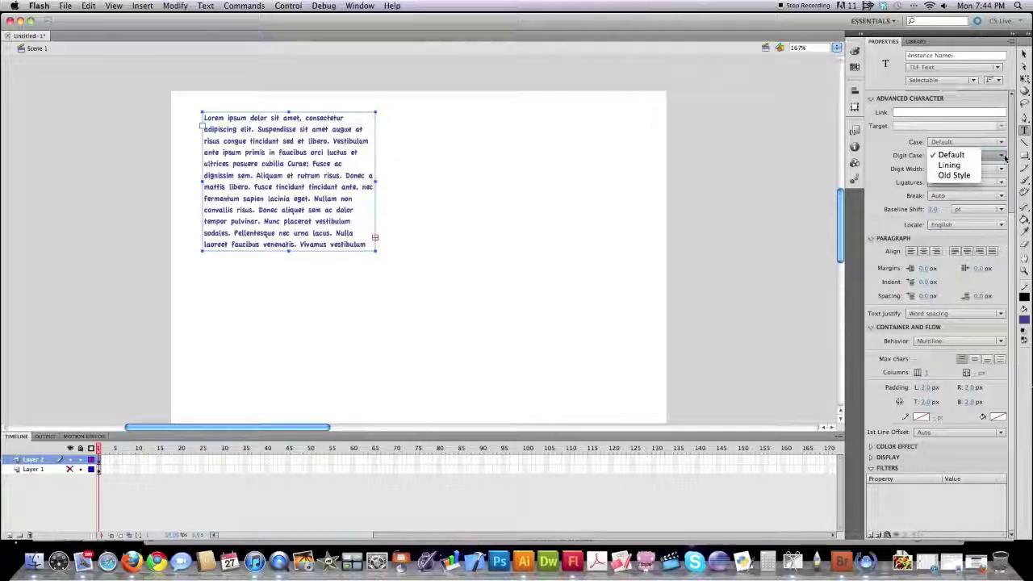
{"action": "left_click", "coordinate": [1003, 156]}
{"action": "left_click", "coordinate": [1000, 168]}
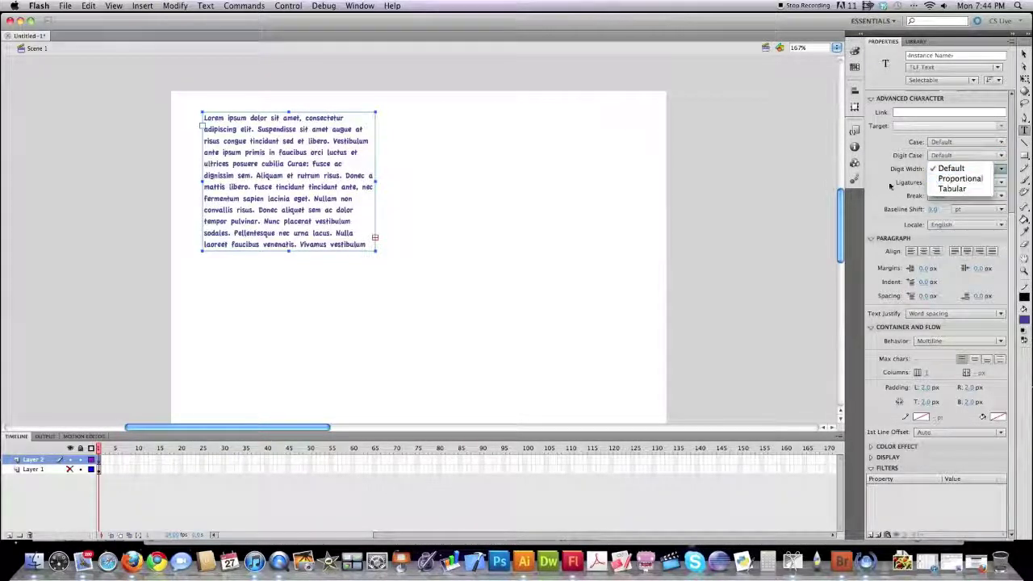
{"action": "left_click", "coordinate": [903, 184]}
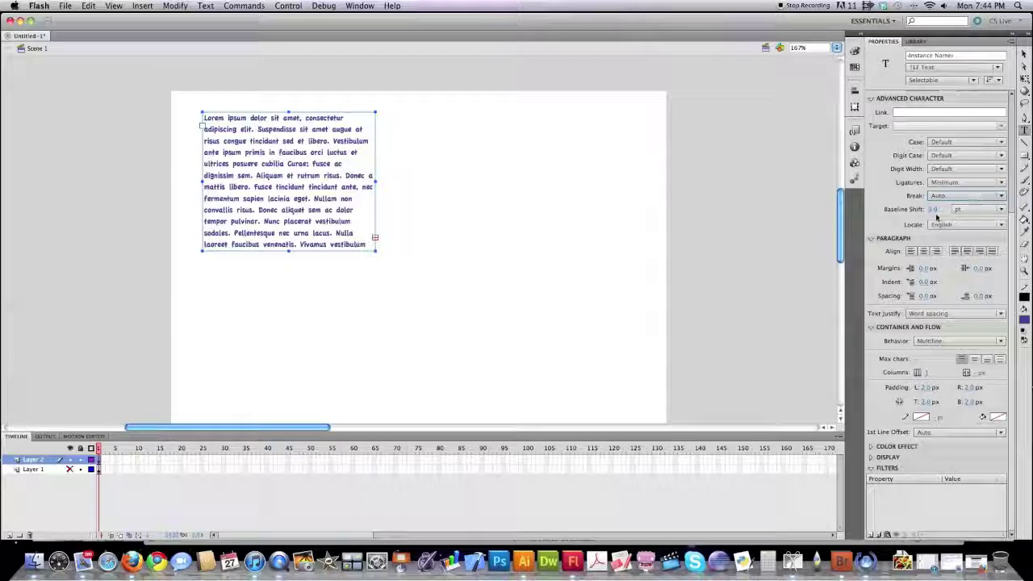
{"action": "mouse_move", "coordinate": [934, 210]}
{"action": "left_mouse_down"}
{"action": "mouse_move", "coordinate": [944, 210]}
{"action": "mouse_move", "coordinate": [920, 209]}
{"action": "mouse_move", "coordinate": [944, 209]}
{"action": "mouse_move", "coordinate": [933, 212]}
{"action": "left_mouse_up"}
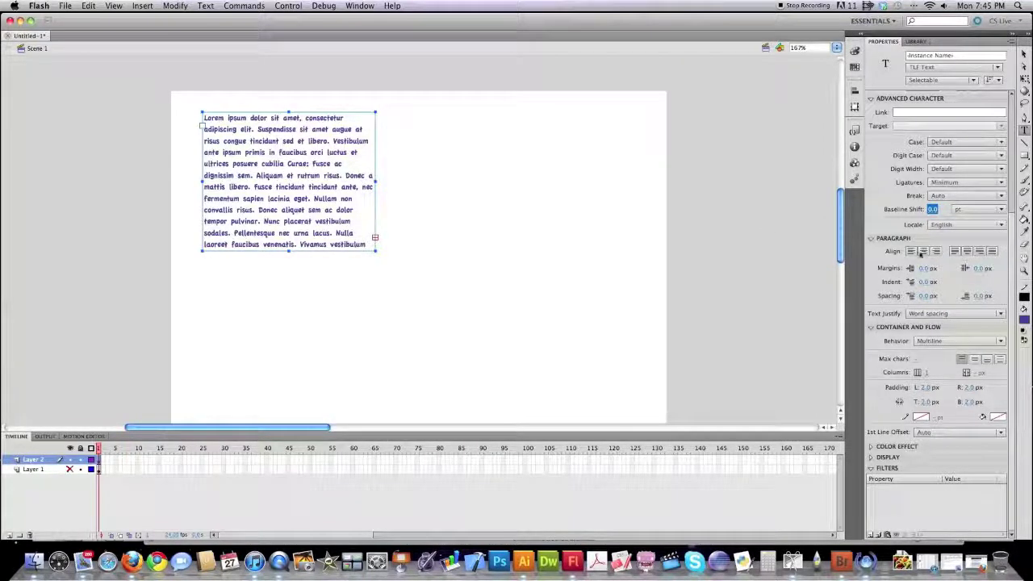
Justify the paragraph, keeping Word spacing as the justification method
{"action": "left_click", "coordinate": [954, 251]}
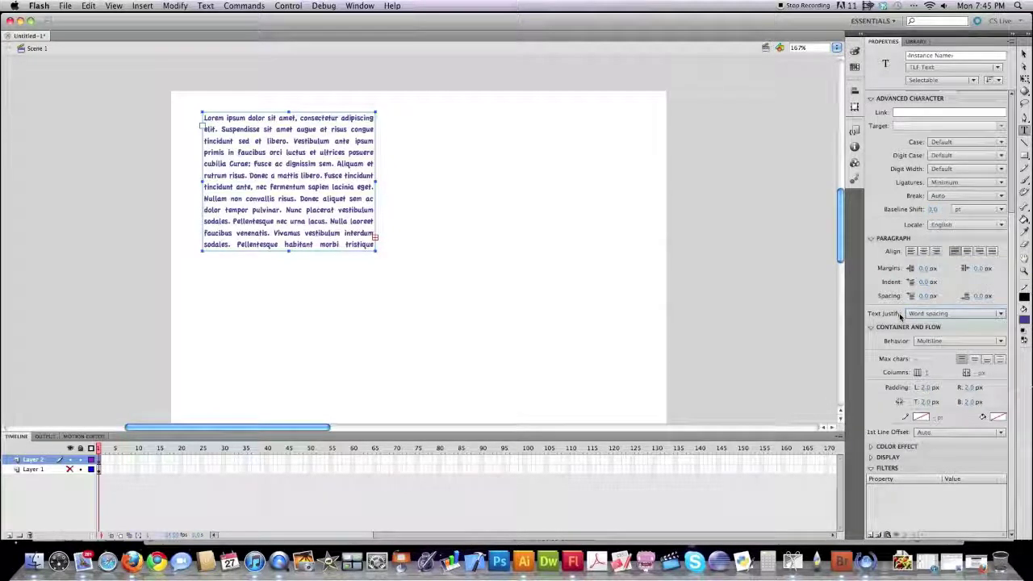
{"action": "left_click", "coordinate": [954, 314]}
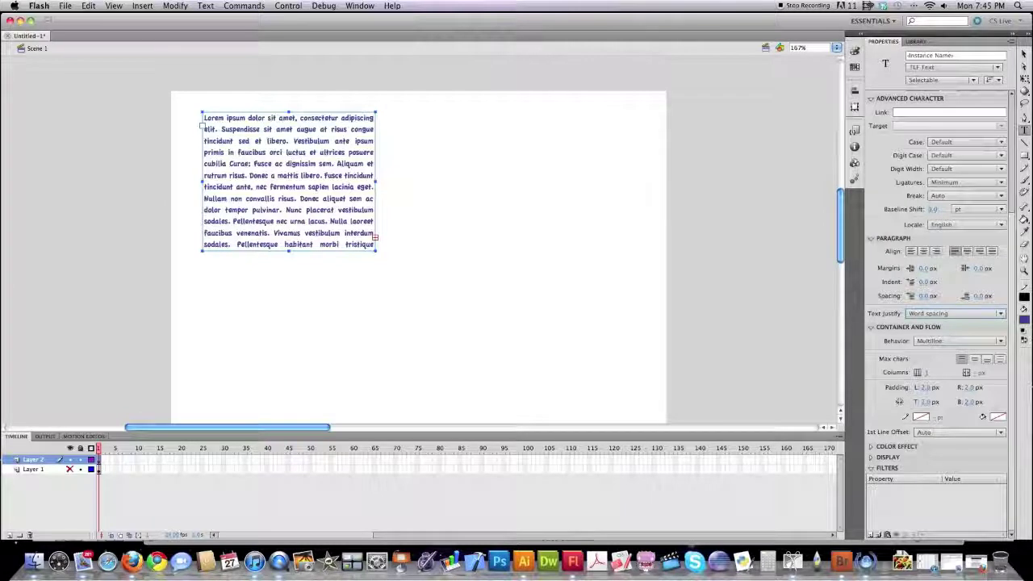
{"action": "left_click", "coordinate": [955, 315]}
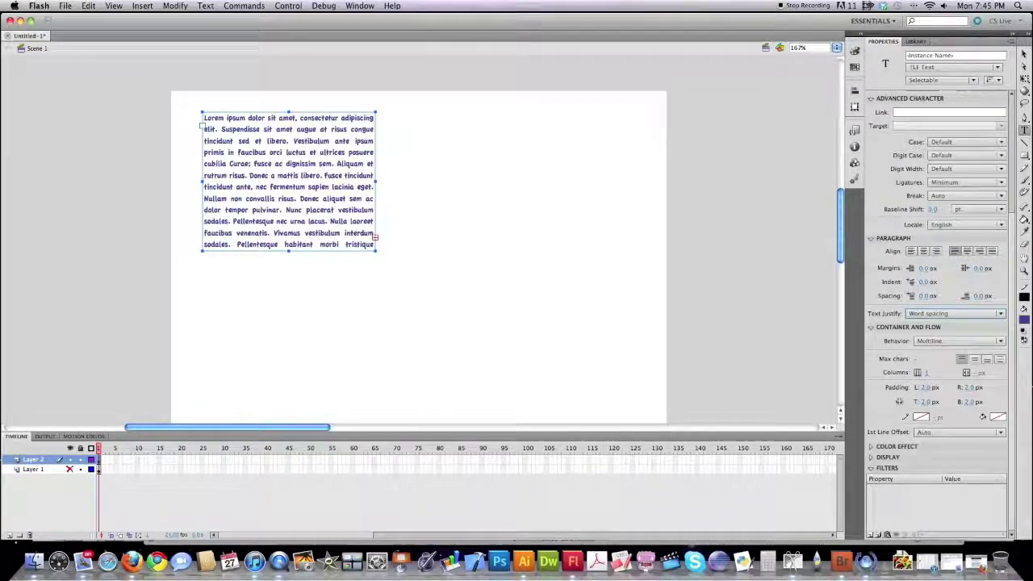
{"action": "left_click", "coordinate": [940, 315]}
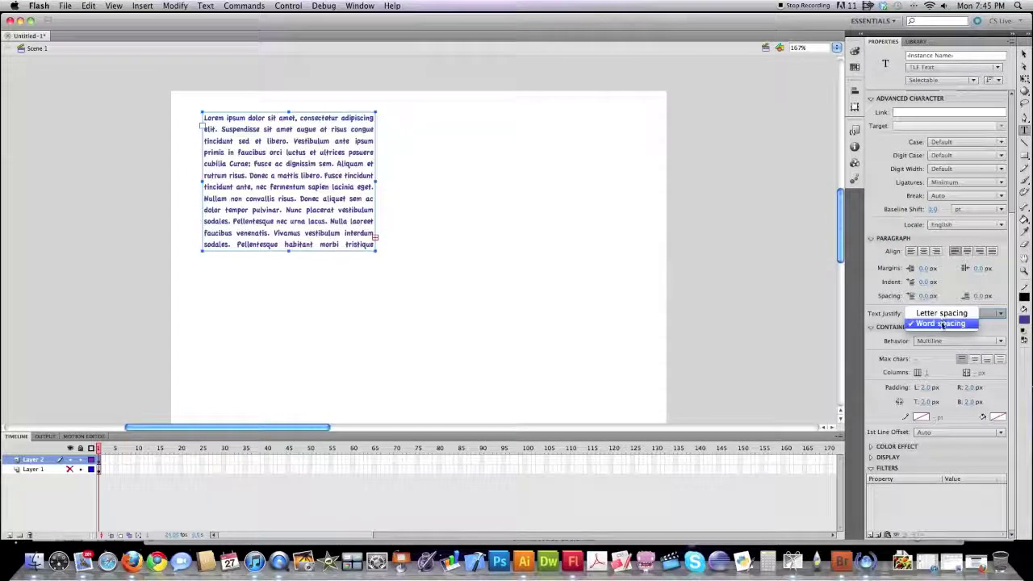
{"action": "left_click", "coordinate": [940, 323]}
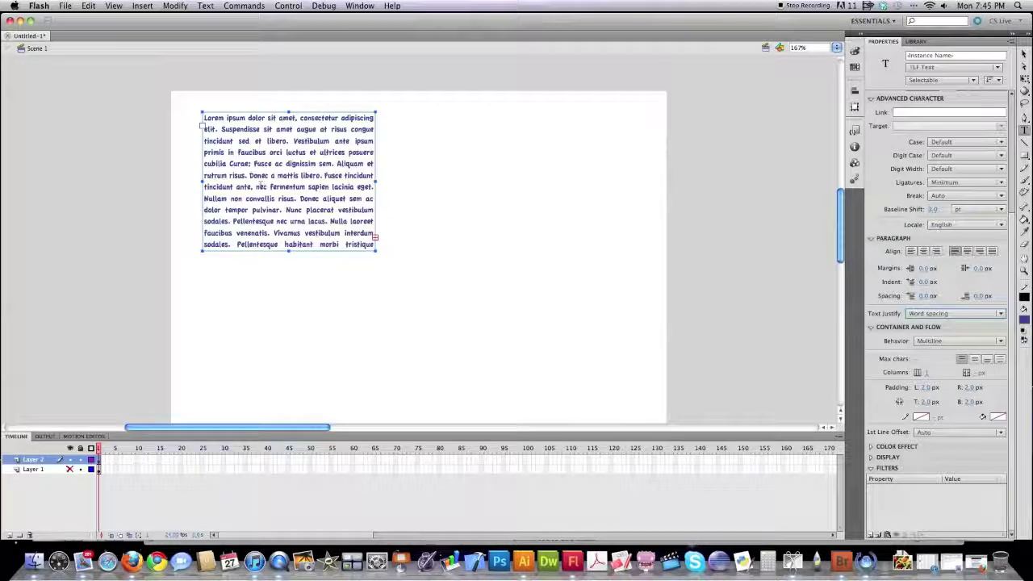
Select the paragraph and try the justify variants, ending on last line aligned left
{"action": "left_click_drag", "start_coordinate": [262, 185], "coordinate": [333, 256]}
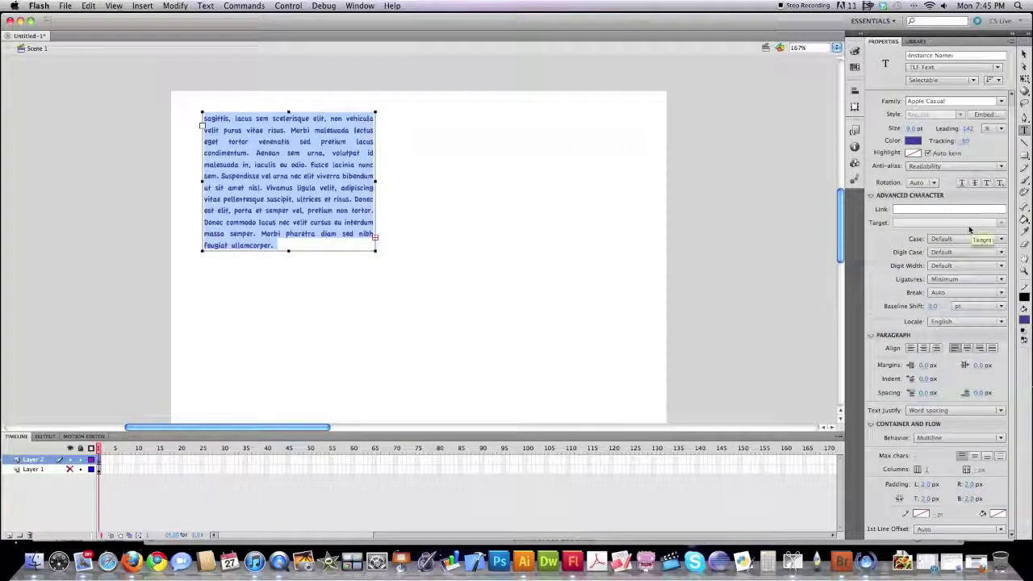
{"action": "left_click", "coordinate": [967, 348]}
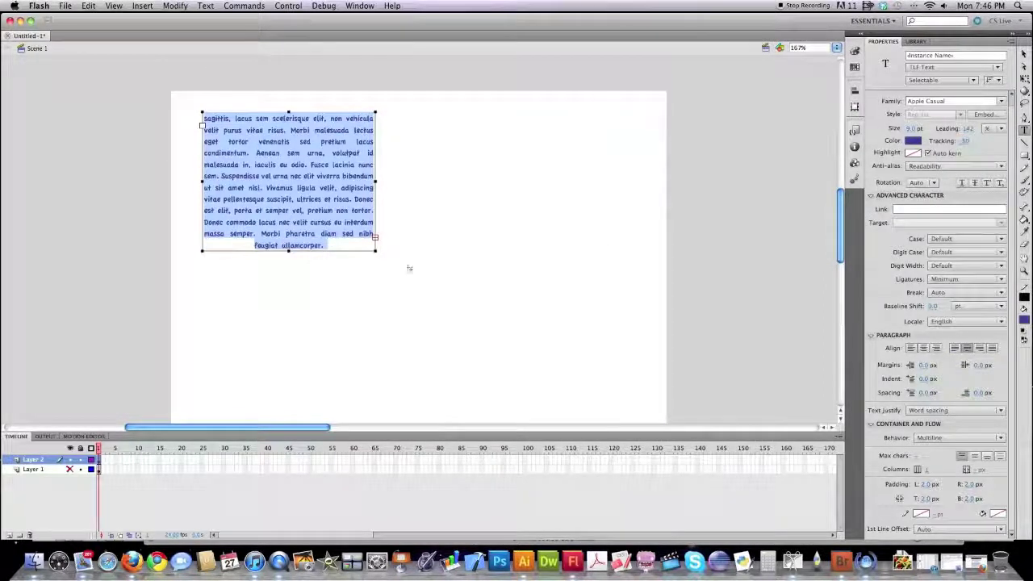
{"action": "left_click", "coordinate": [981, 347]}
{"action": "left_click", "coordinate": [993, 348]}
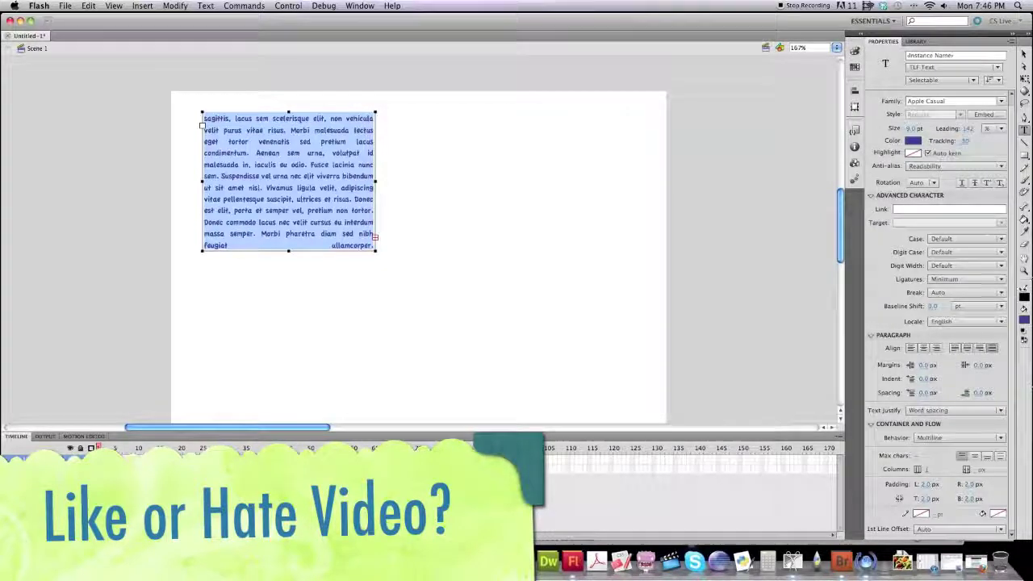
{"action": "left_click", "coordinate": [956, 348]}
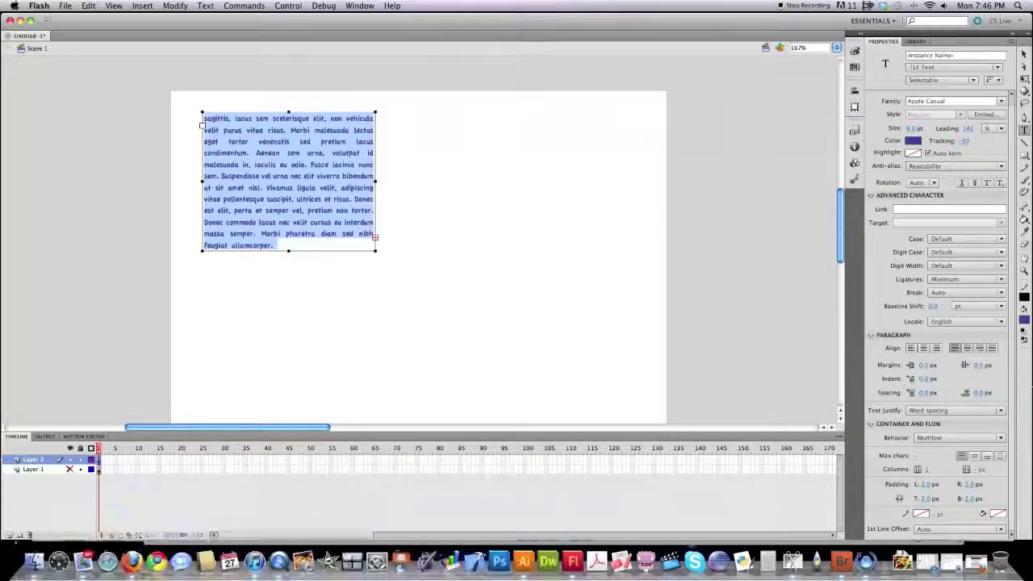
{"action": "key", "text": "super+shift+c"}
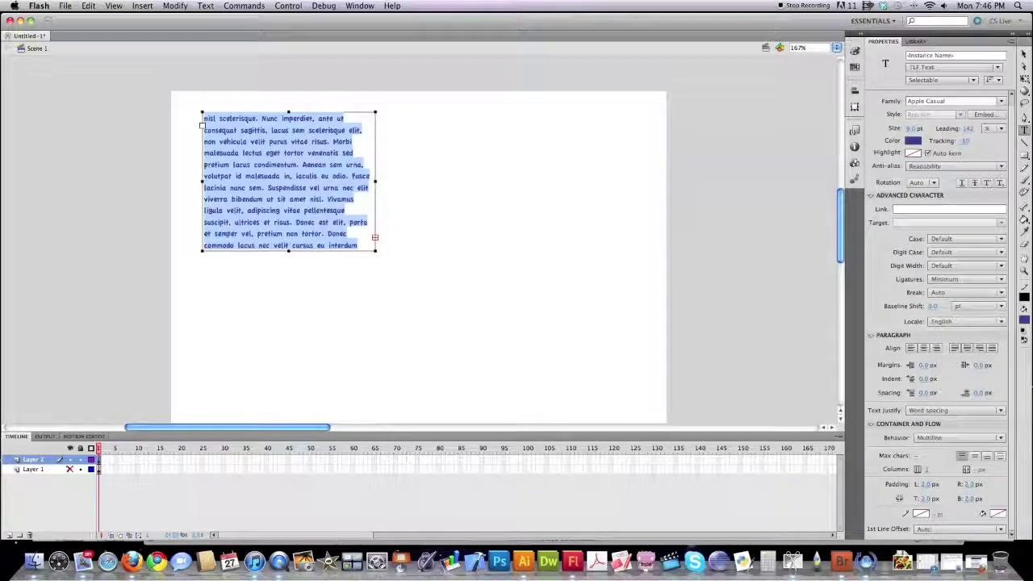
Change the paragraph font to Bodoni SvtyTwo ITC TT after trying Bell Gothic Std
{"action": "left_click", "coordinate": [1000, 101]}
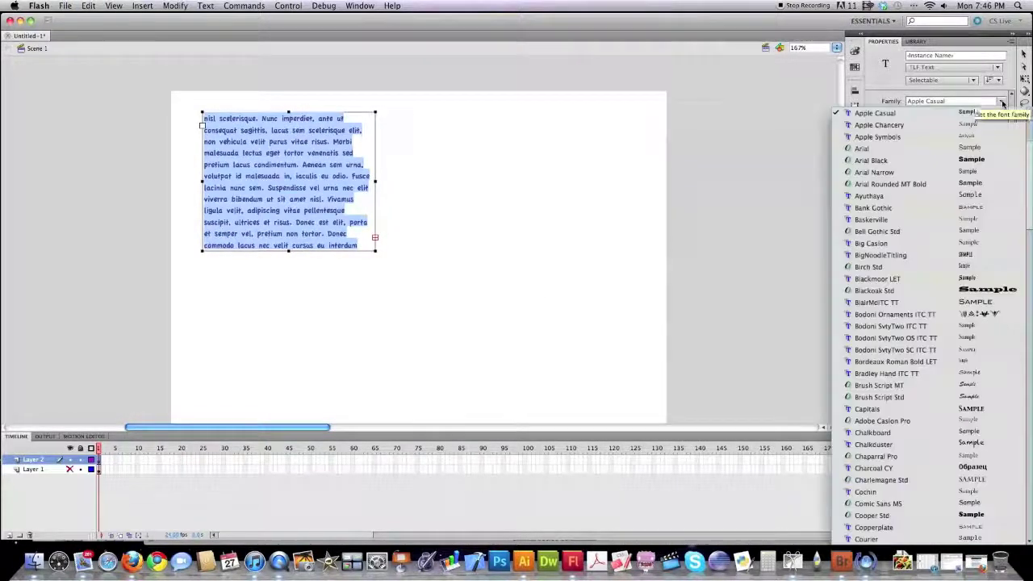
{"action": "left_click", "coordinate": [912, 234]}
{"action": "left_click", "coordinate": [1001, 101]}
{"action": "left_click", "coordinate": [908, 208]}
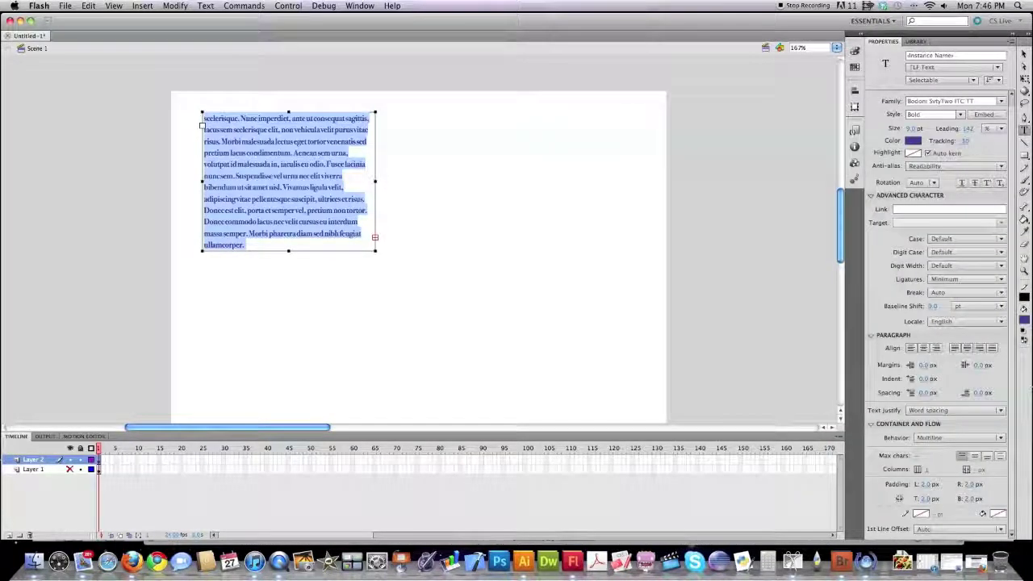
{"action": "mouse_move", "coordinate": [924, 368]}
{"action": "left_mouse_down"}
{"action": "mouse_move", "coordinate": [968, 368]}
{"action": "mouse_move", "coordinate": [918, 364]}
{"action": "left_mouse_up"}
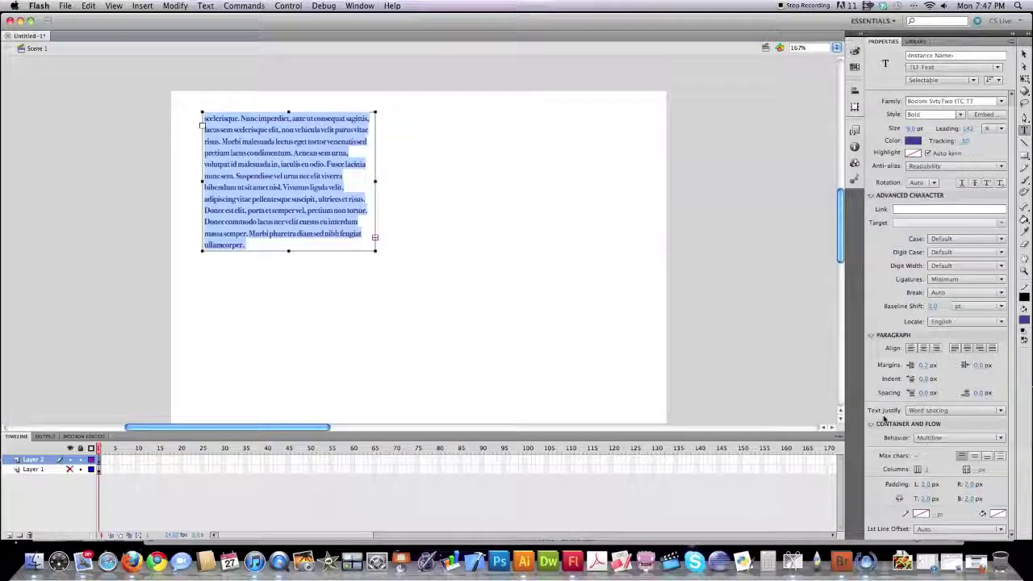
{"action": "left_click", "coordinate": [968, 437]}
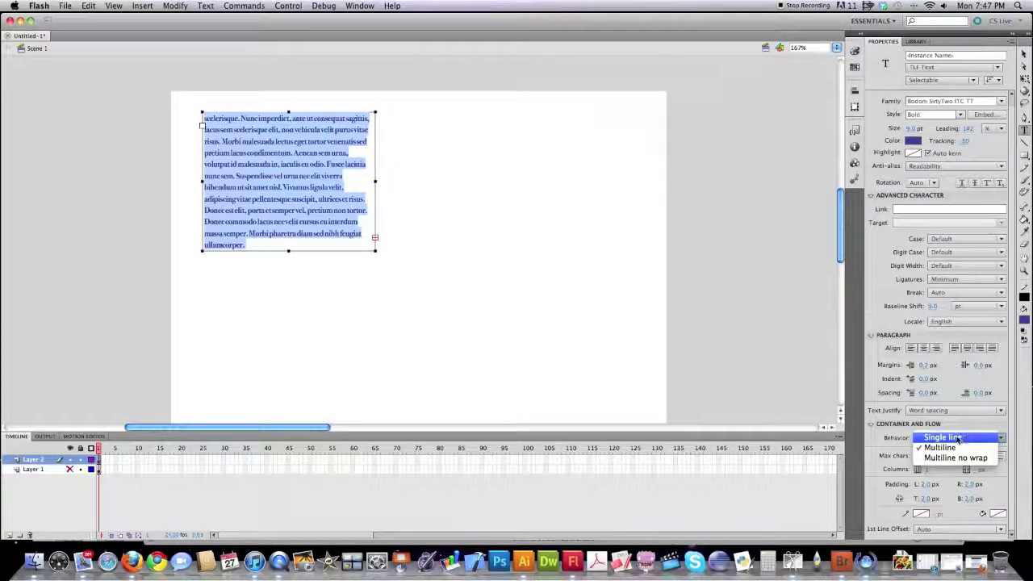
Return the text box to Multiline after trying Single line, and set Padding L to 1.4 px
{"action": "left_click", "coordinate": [958, 437]}
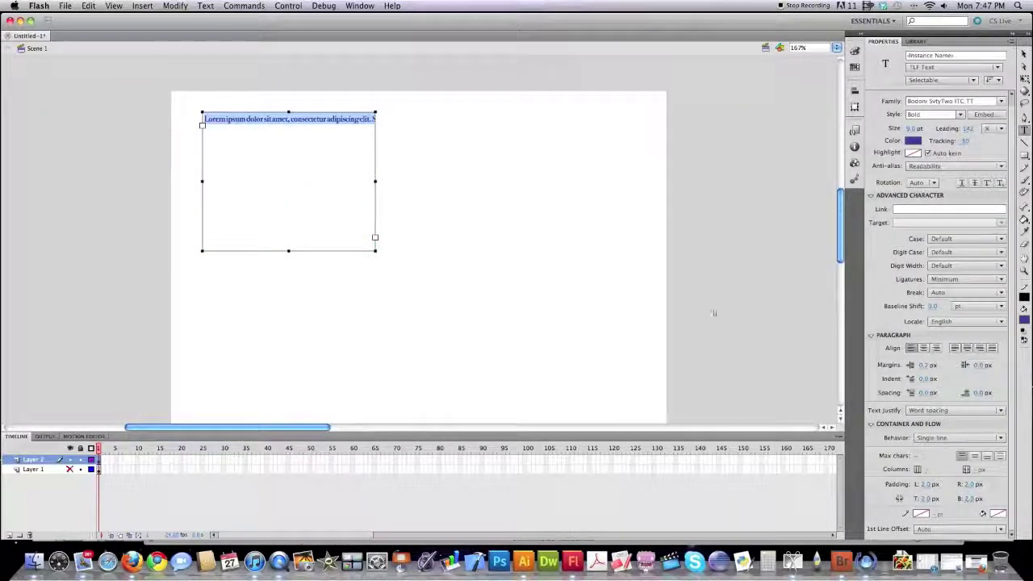
{"action": "left_click", "coordinate": [986, 440]}
{"action": "left_click", "coordinate": [972, 448]}
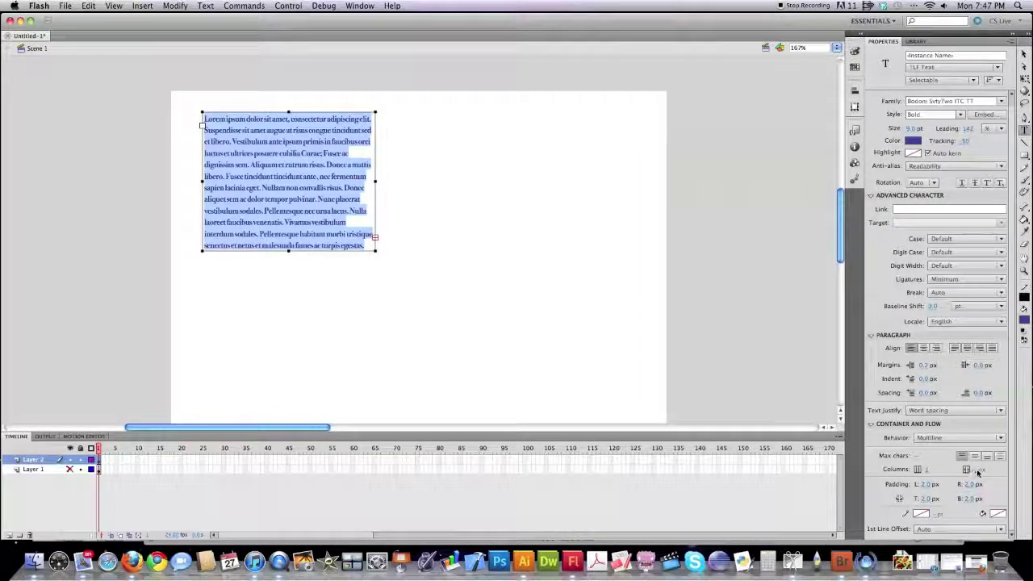
{"action": "mouse_move", "coordinate": [923, 486]}
{"action": "left_mouse_down"}
{"action": "mouse_move", "coordinate": [952, 484]}
{"action": "mouse_move", "coordinate": [916, 485]}
{"action": "mouse_move", "coordinate": [926, 485]}
{"action": "left_mouse_up"}
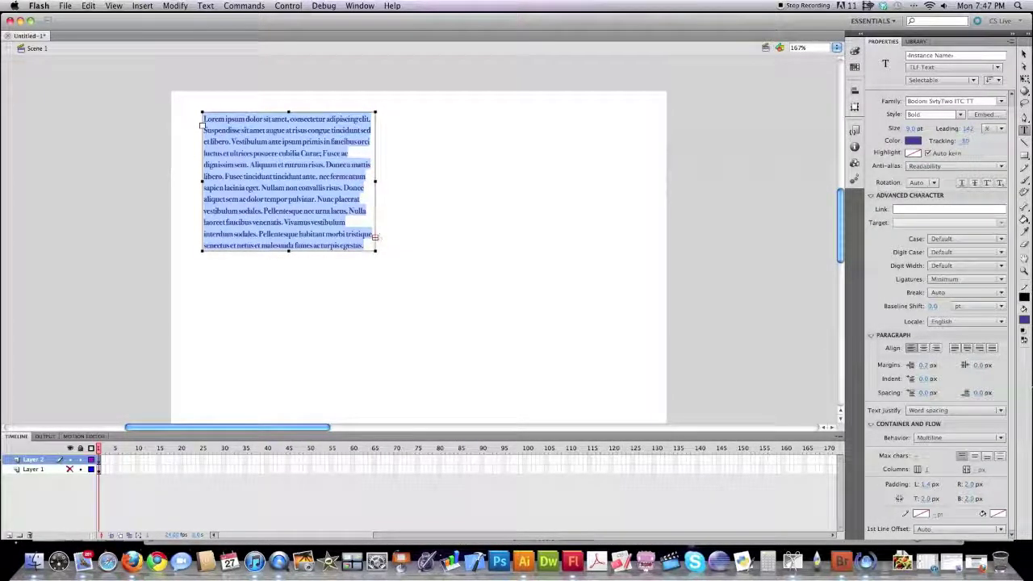
Select the paragraph text, then click off it to deselect
{"action": "left_click_drag", "start_coordinate": [264, 211], "coordinate": [252, 153]}
{"action": "left_click_drag", "start_coordinate": [306, 198], "coordinate": [374, 235]}
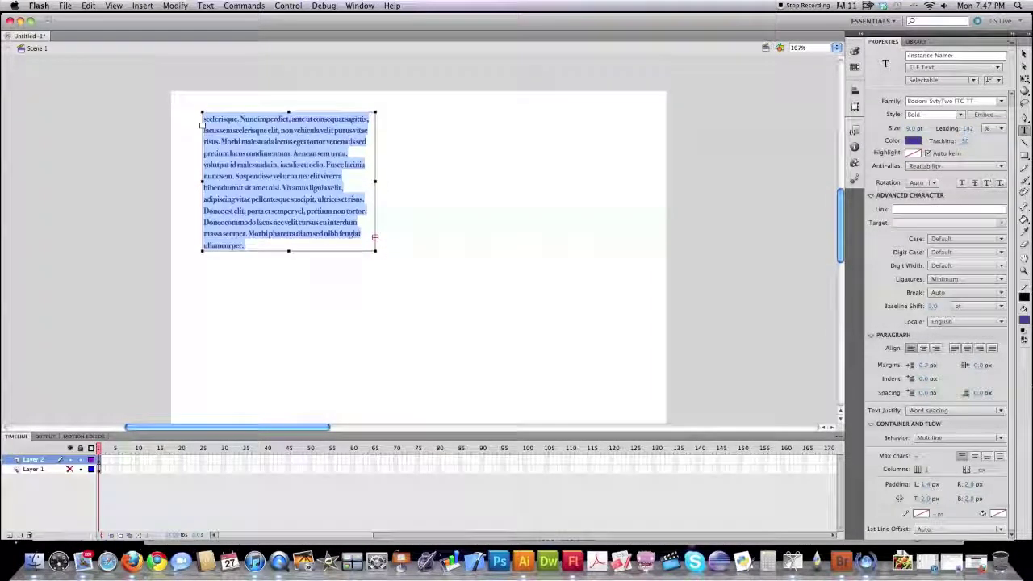
{"action": "left_click", "coordinate": [436, 196]}
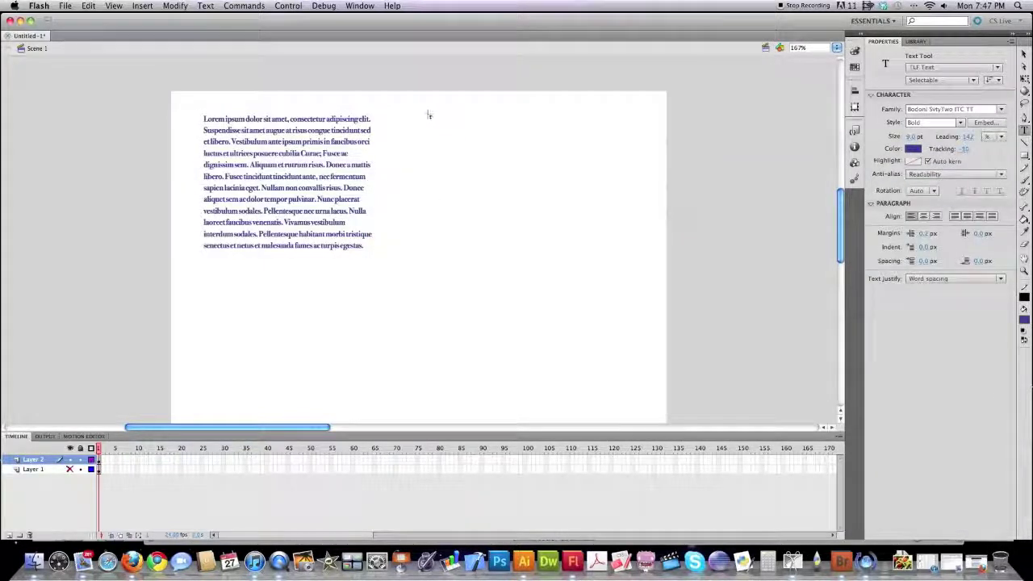
Draw a second text box right of the first and thread the overflow Lorem ipsum into it
{"action": "left_click_drag", "start_coordinate": [426, 112], "coordinate": [611, 250]}
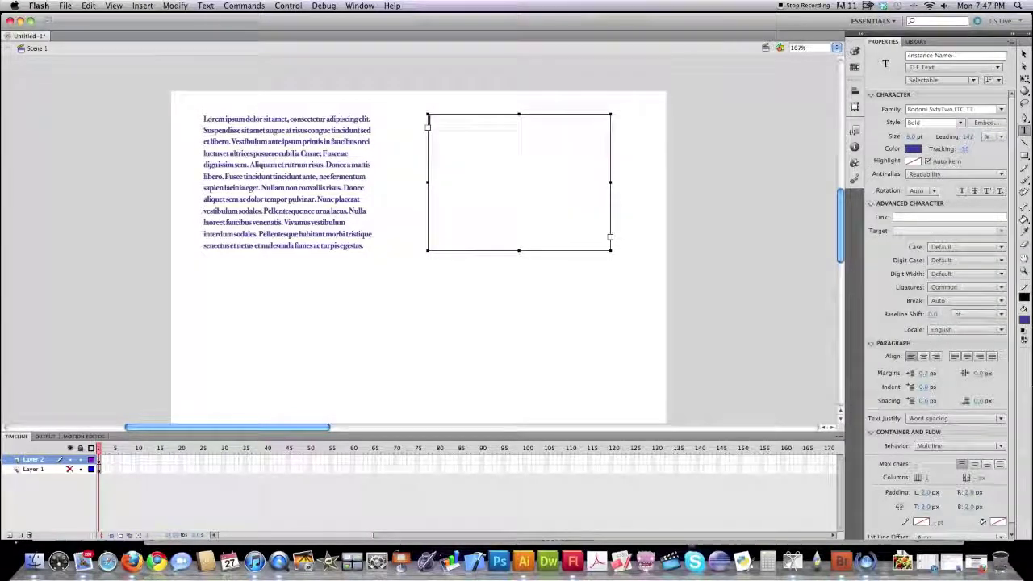
{"action": "left_click", "coordinate": [307, 207]}
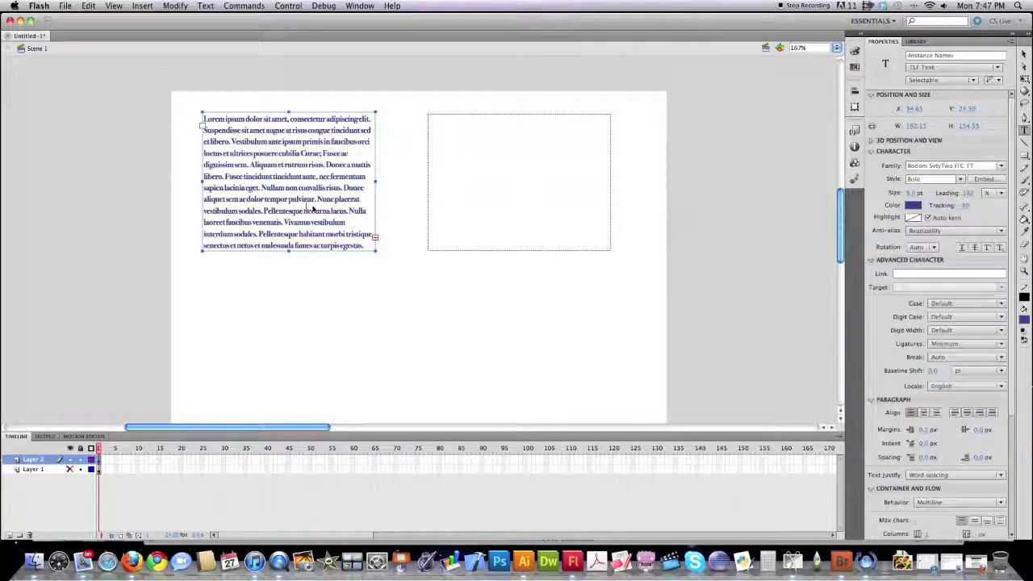
{"action": "left_click", "coordinate": [374, 237]}
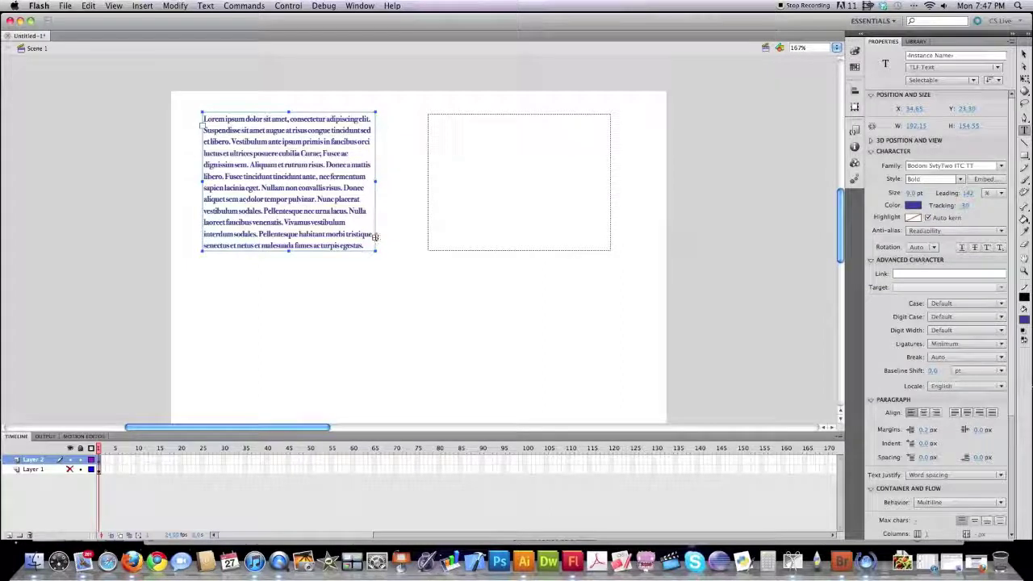
{"action": "left_click", "coordinate": [493, 181]}
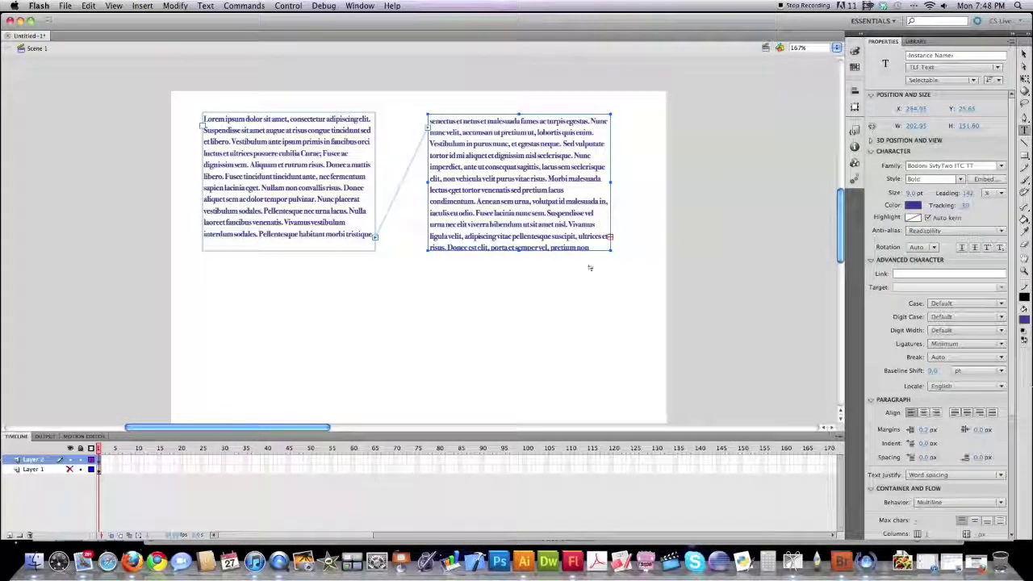
{"action": "left_click", "coordinate": [611, 237]}
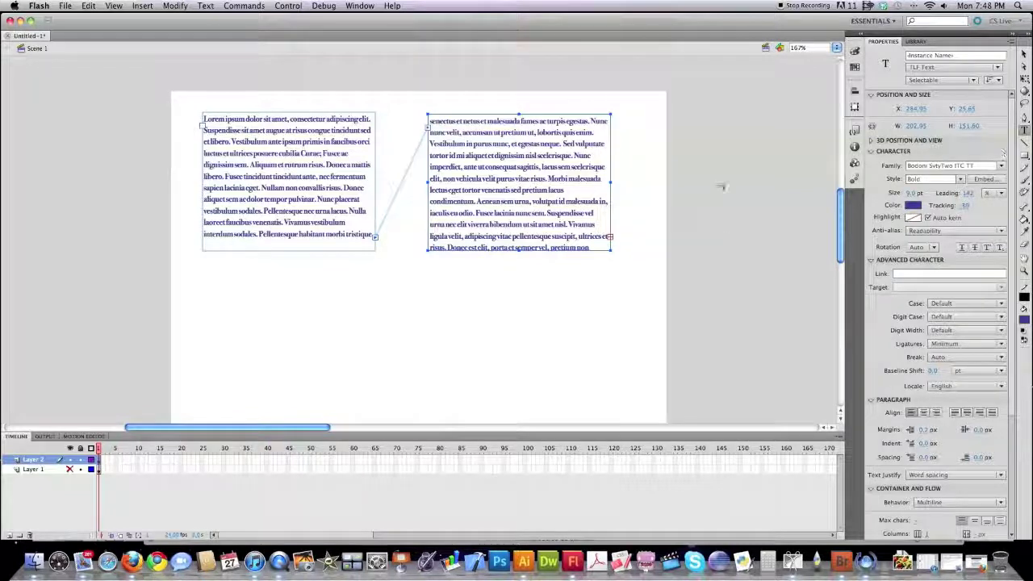
Draw a third text box beneath the first and link the right box's overflow text into it
{"action": "key", "text": "Escape"}
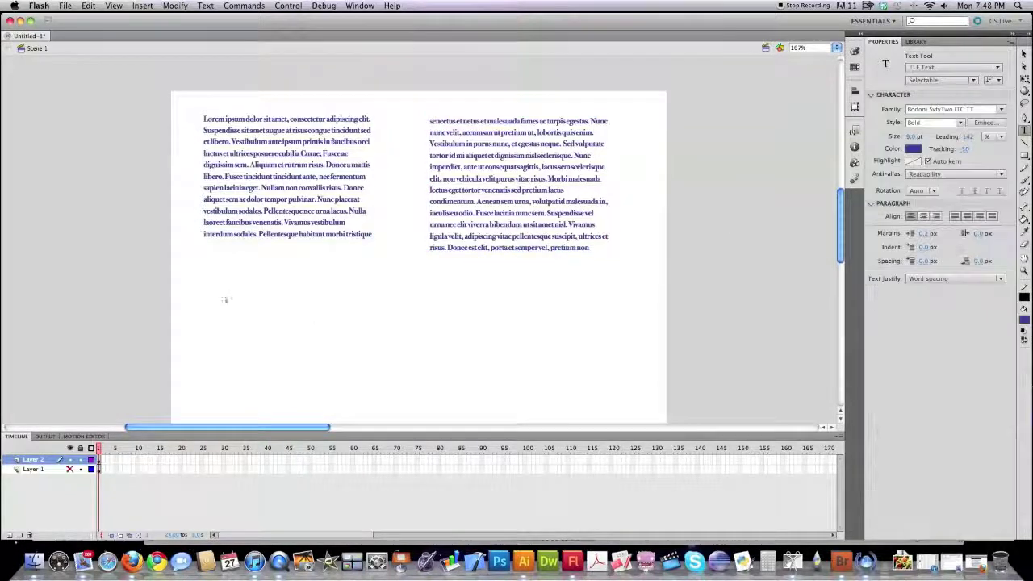
{"action": "left_click_drag", "start_coordinate": [207, 261], "coordinate": [374, 391]}
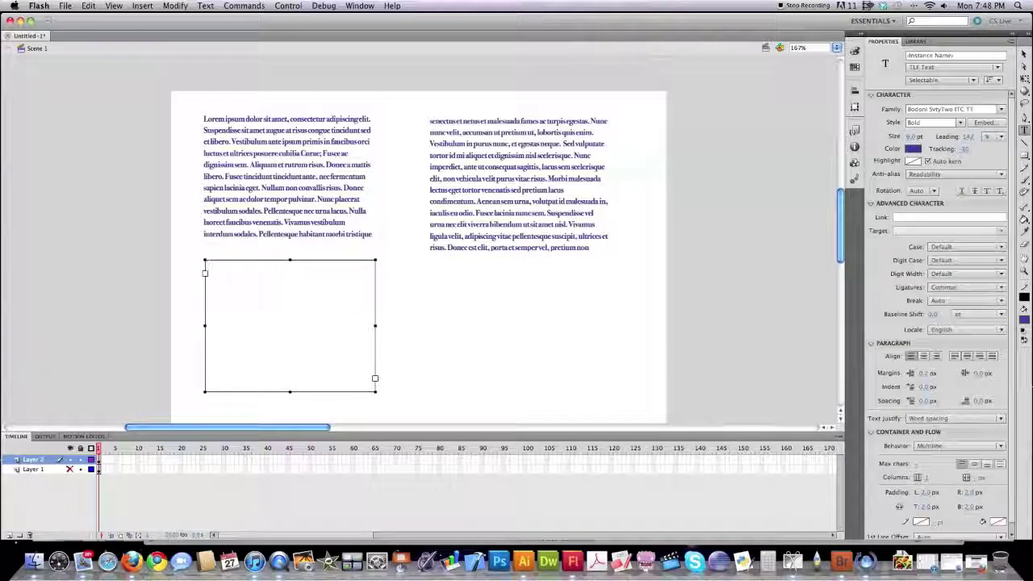
{"action": "left_click", "coordinate": [495, 208]}
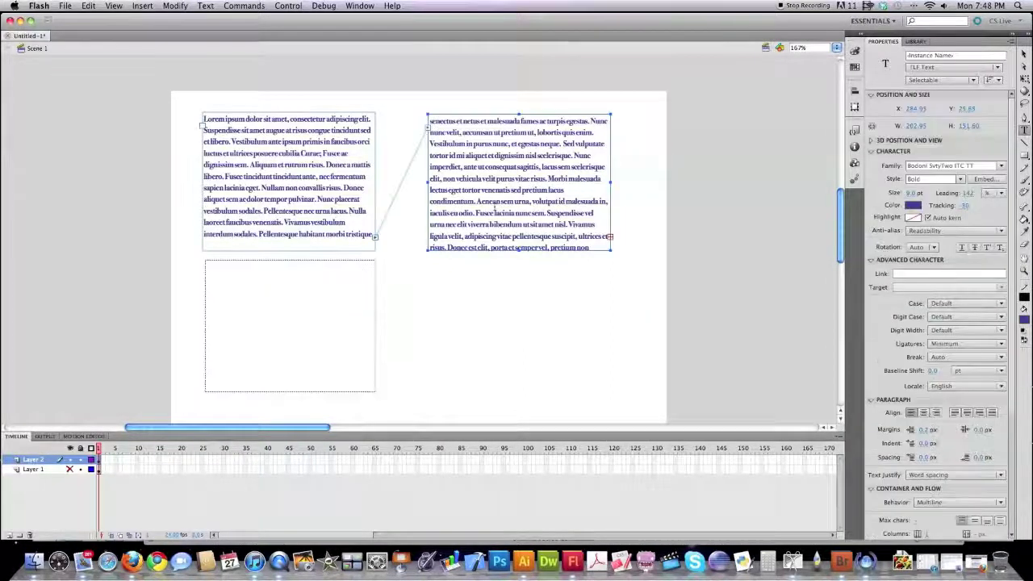
{"action": "left_click", "coordinate": [611, 236]}
{"action": "left_click", "coordinate": [284, 318]}
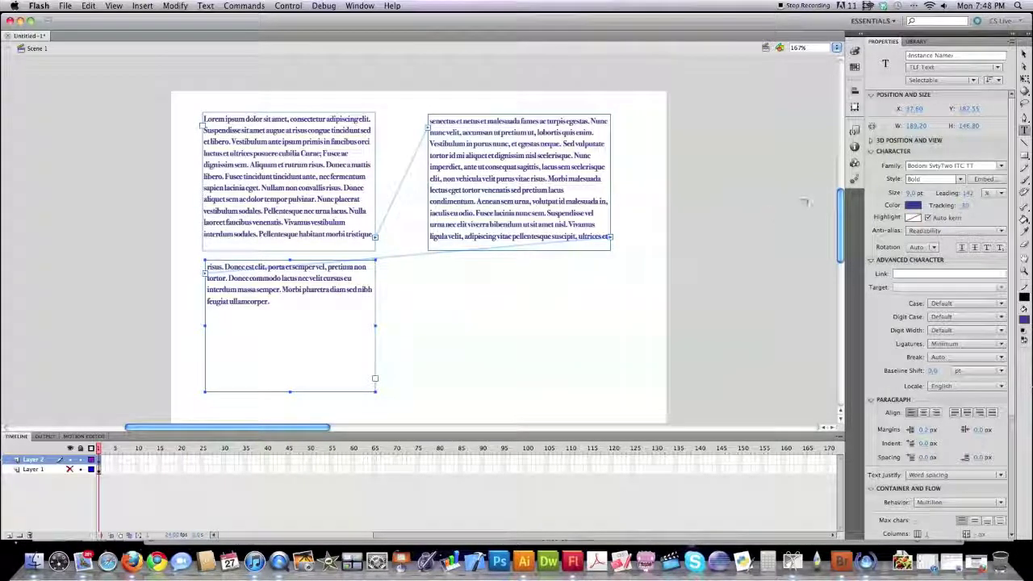
{"action": "left_click", "coordinate": [957, 68]}
Choose Classic Text from the text type list in the Properties panel
{"action": "left_click", "coordinate": [964, 80]}
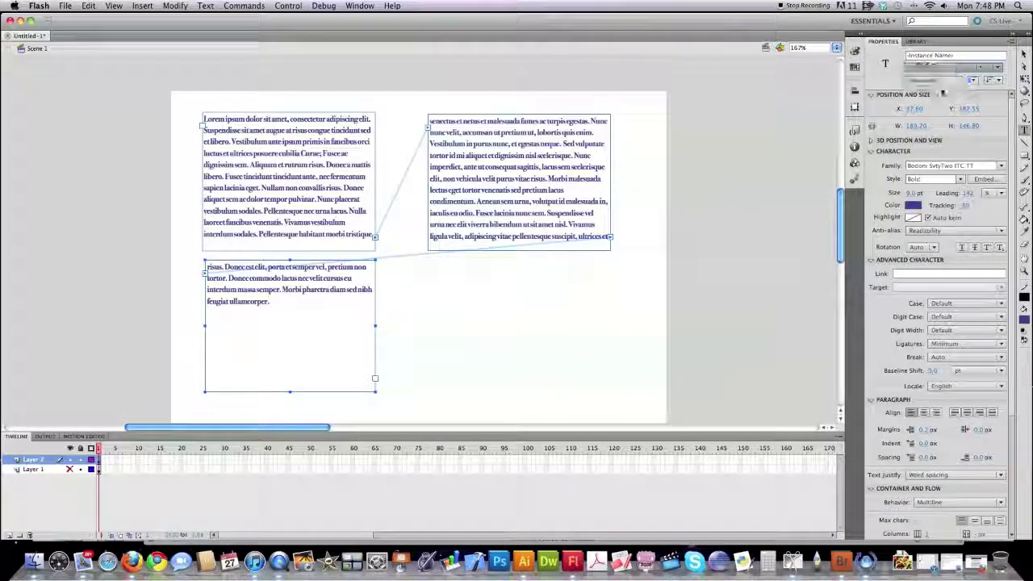